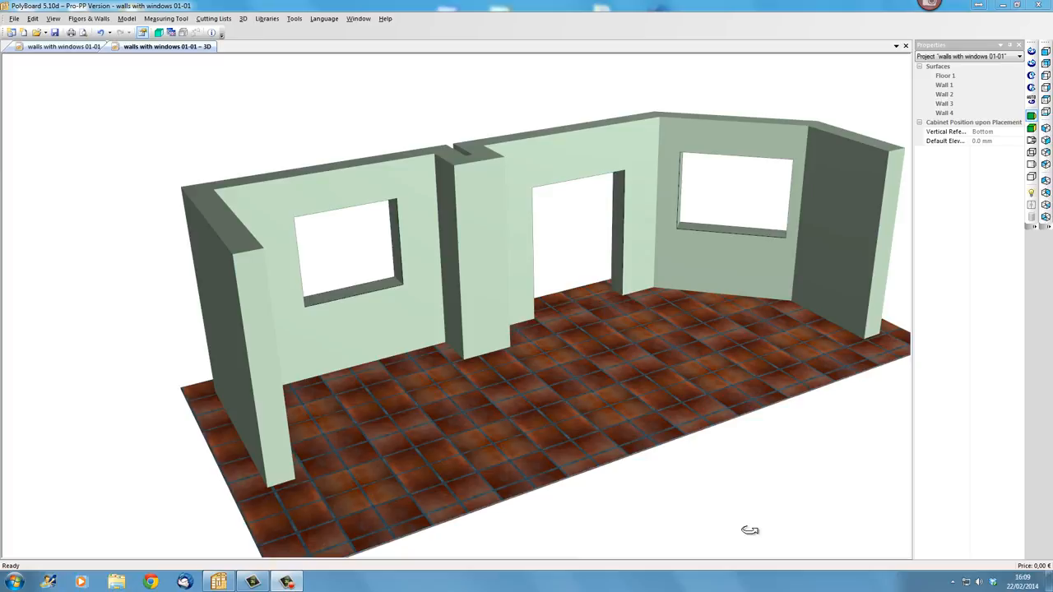
- Select the left window opening (Wall 2) and set its transparency to 0%
drag(571, 435, 439, 423)
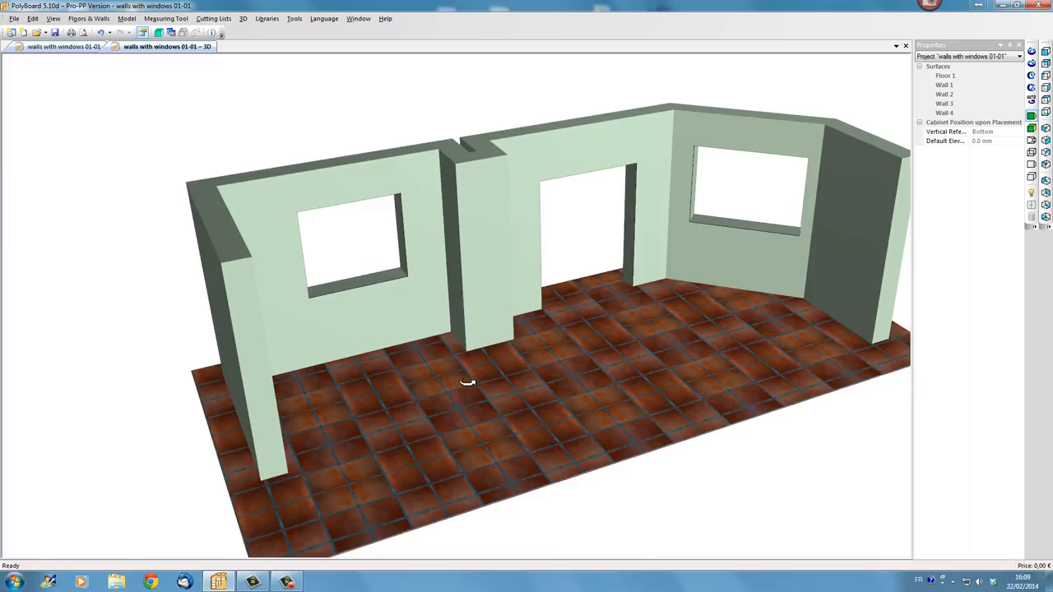
drag(470, 376, 437, 419)
drag(565, 423, 550, 362)
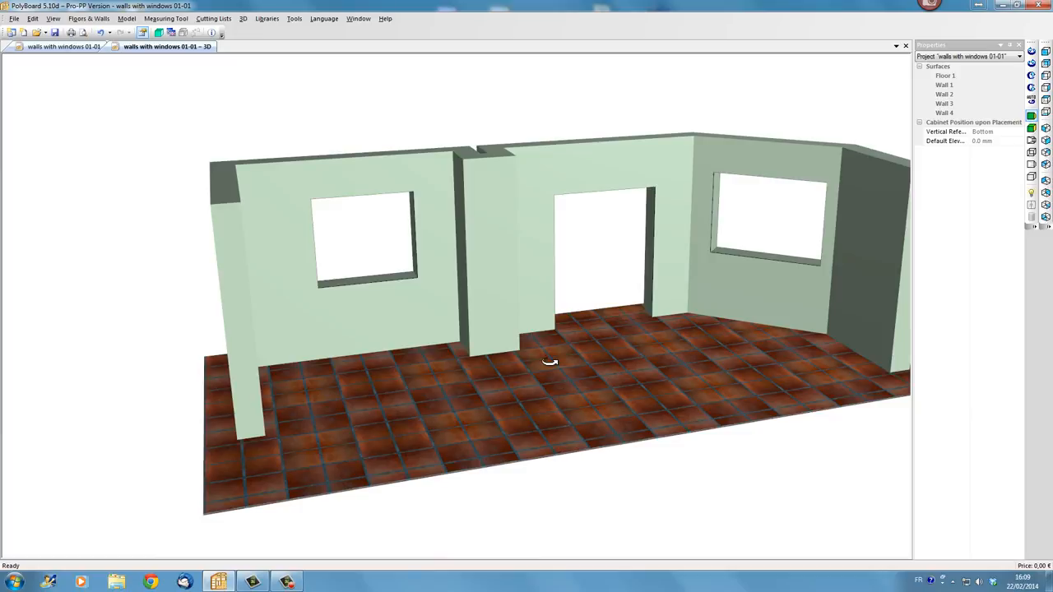
click(61, 47)
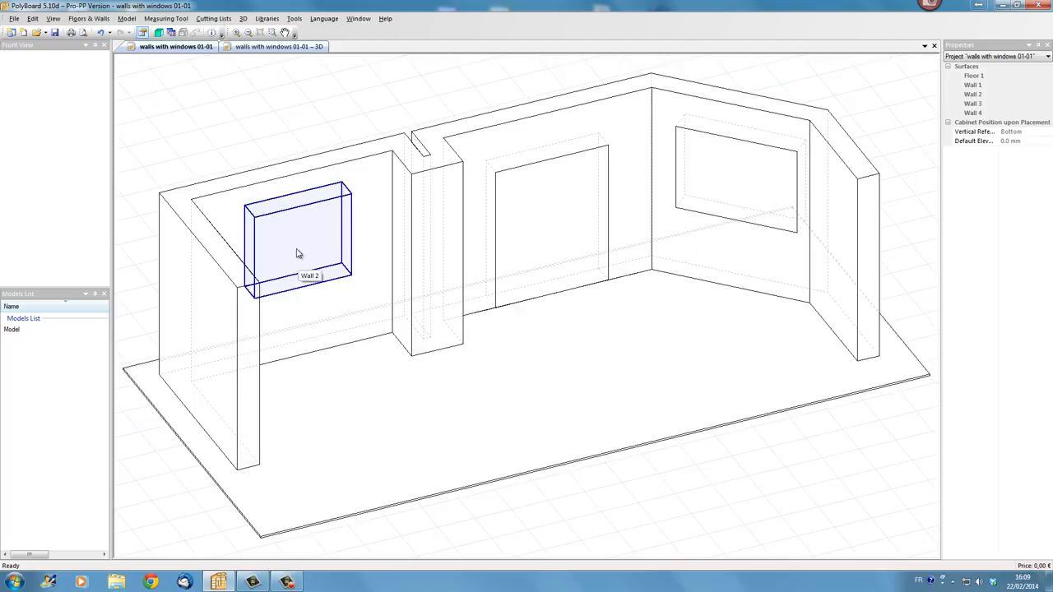
click(297, 253)
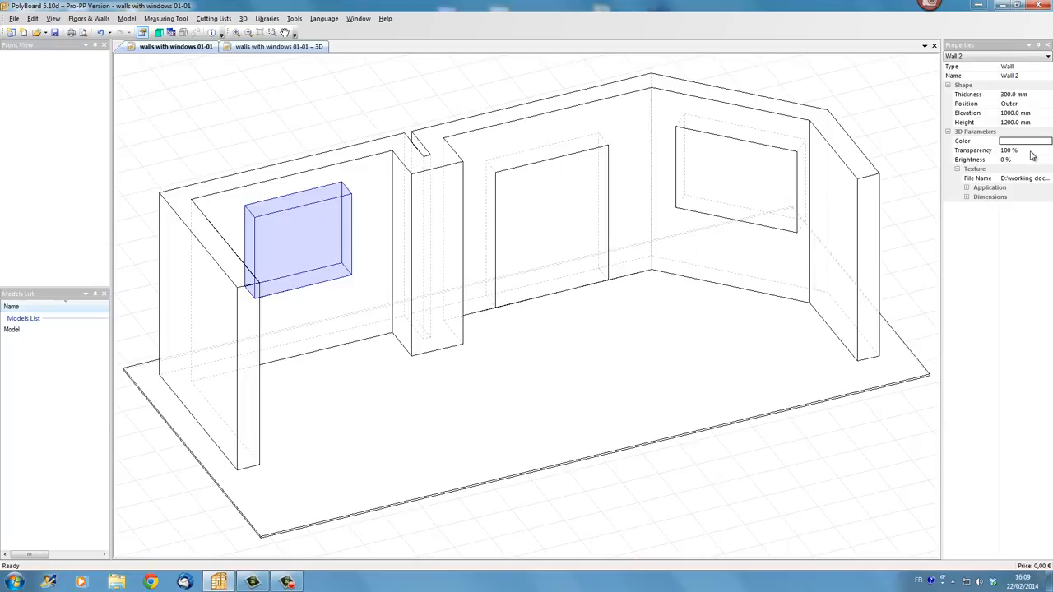
click(1032, 150)
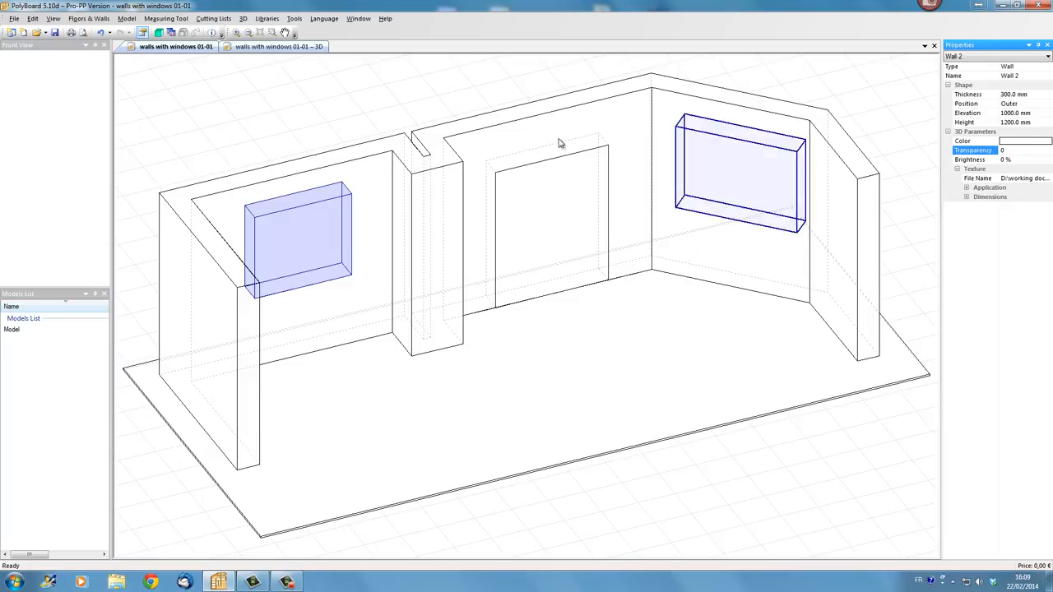
click(312, 48)
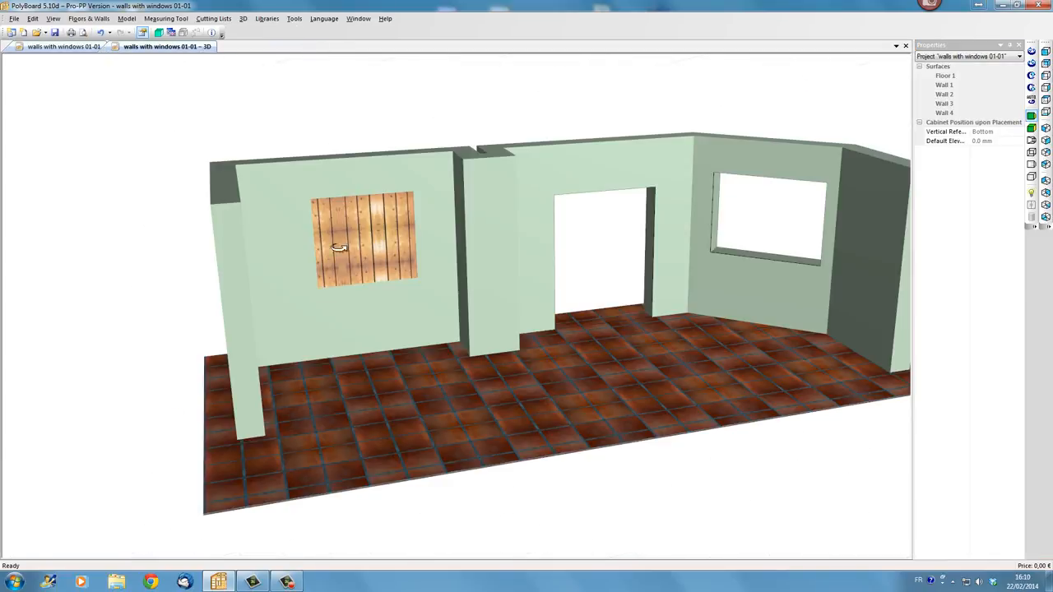
- Replace Wall 2's texture file with the "wood double" image from the textures\test\windows folder
drag(322, 304, 337, 341)
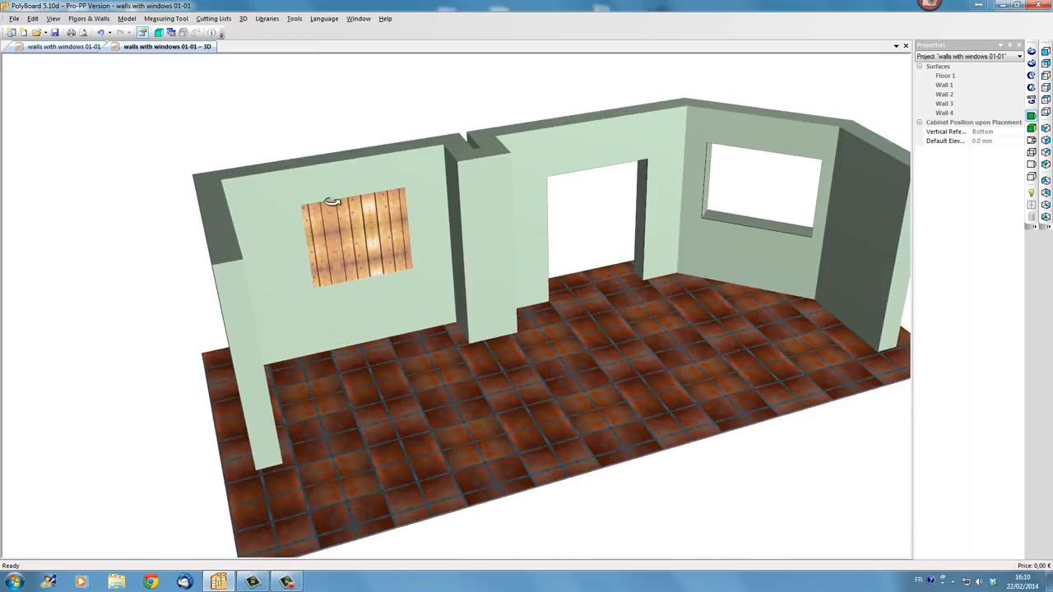
drag(372, 282, 347, 282)
scroll(329, 262, up, 3)
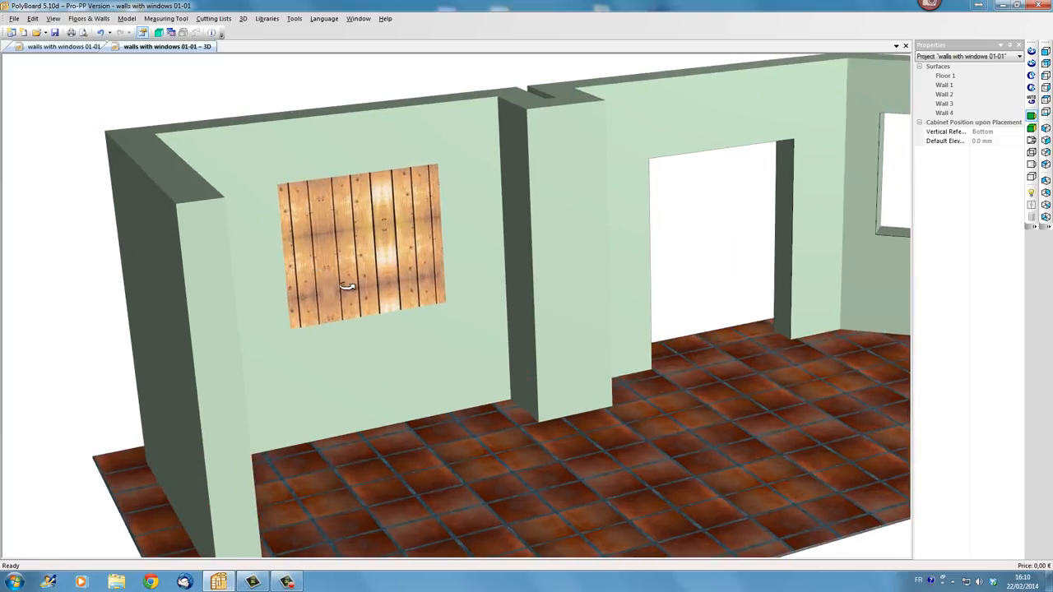
click(58, 46)
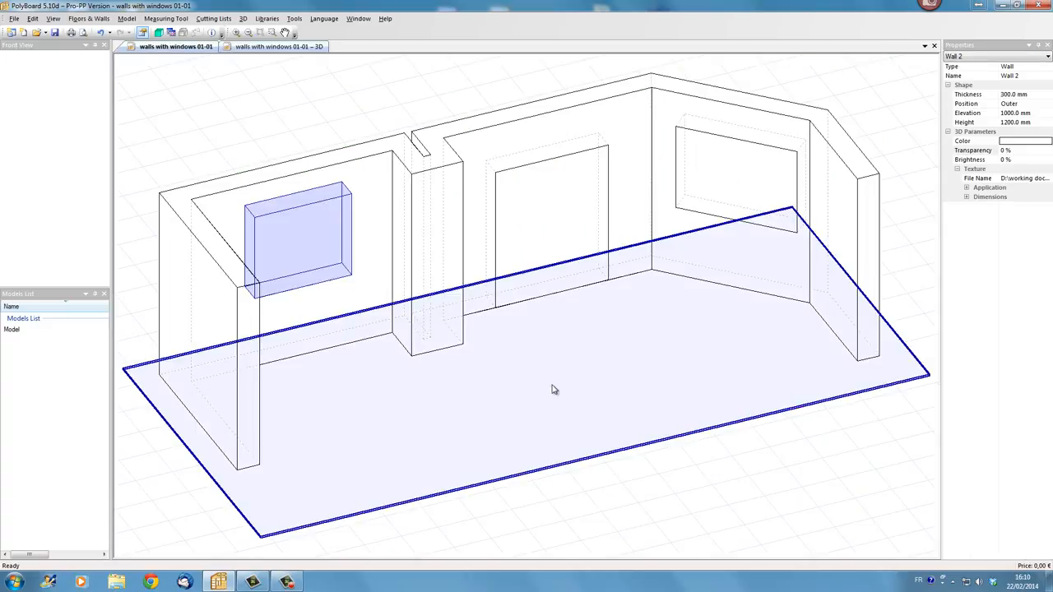
click(1047, 177)
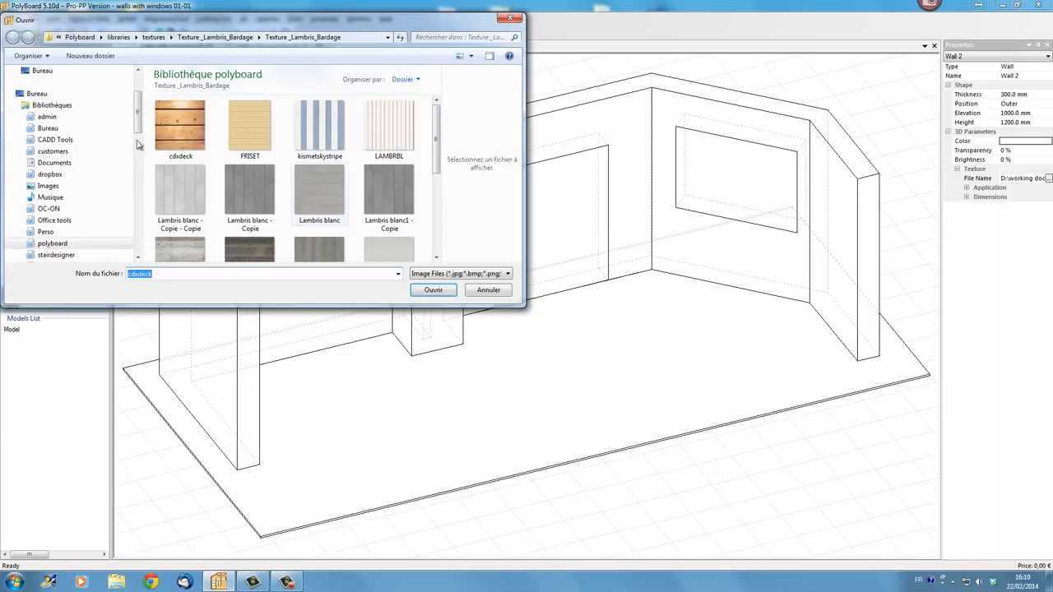
click(153, 37)
double_click(177, 127)
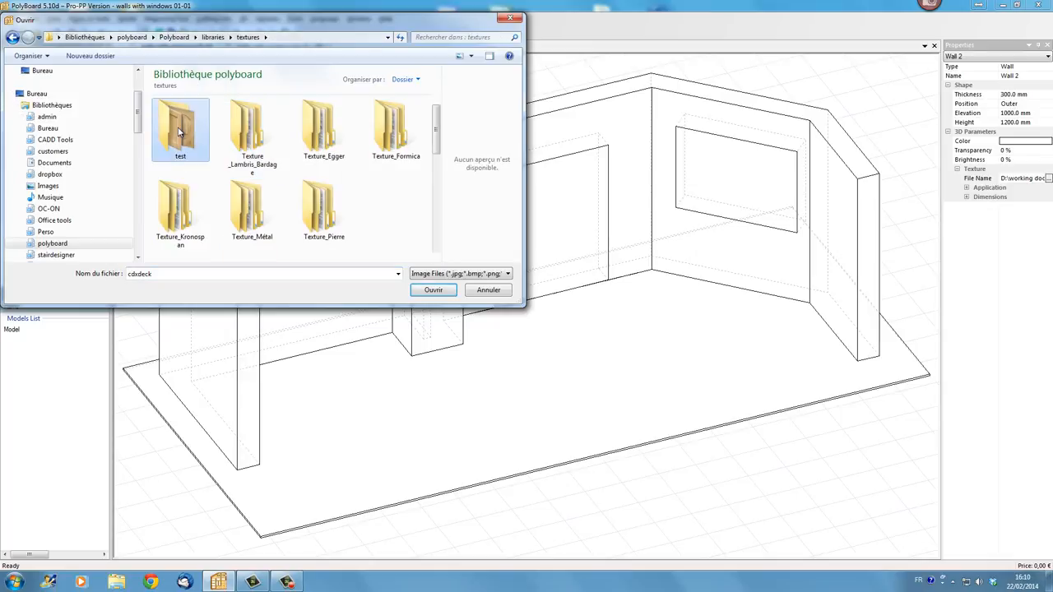
click(236, 134)
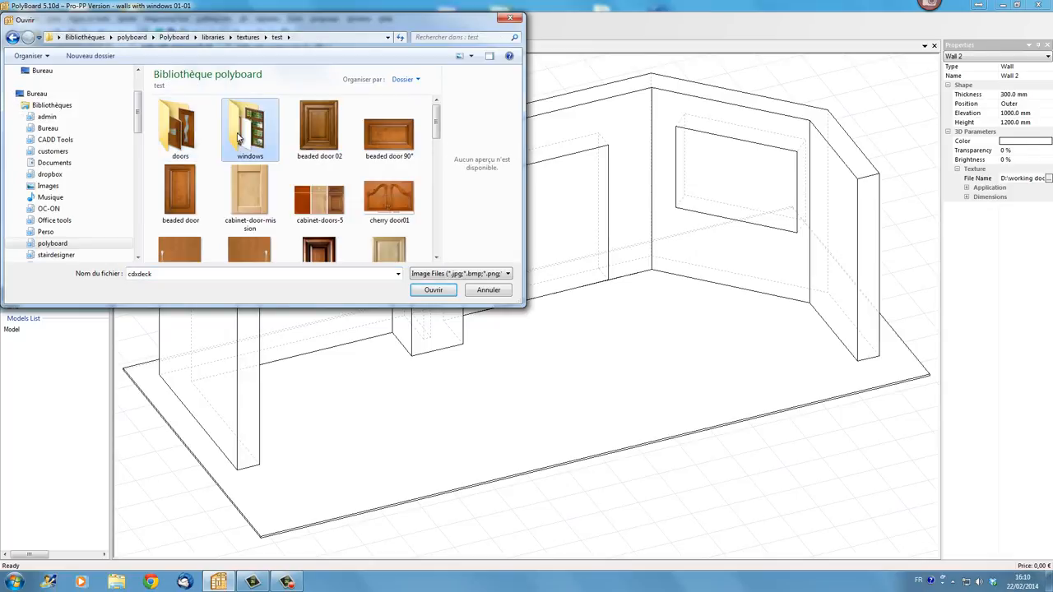
double_click(239, 136)
click(394, 132)
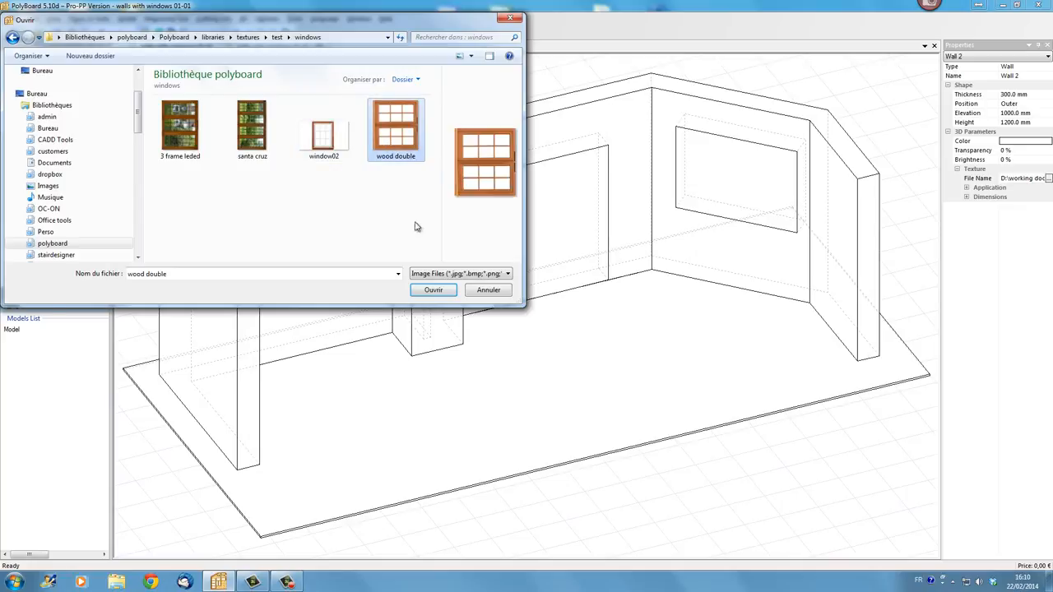
click(433, 291)
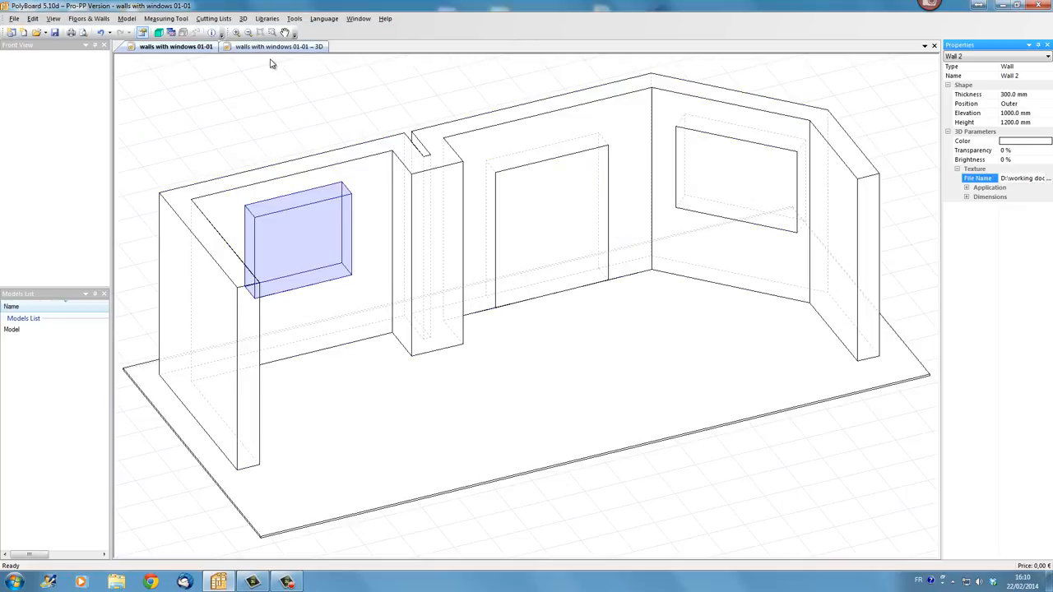
- Set Wall 2's texture application mode to Stretch
click(276, 47)
drag(341, 236, 379, 221)
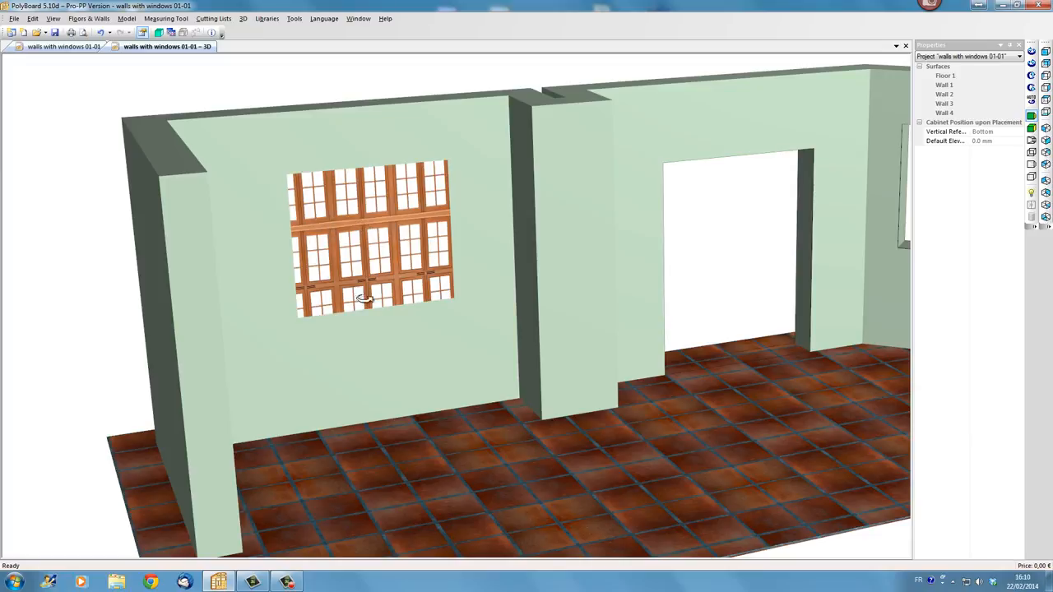
click(64, 46)
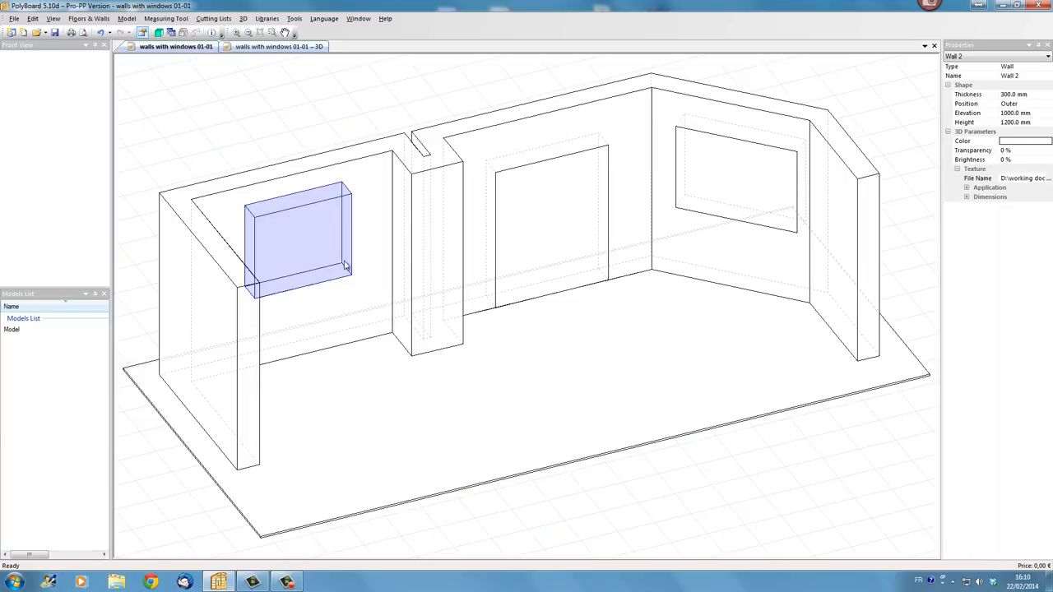
click(968, 188)
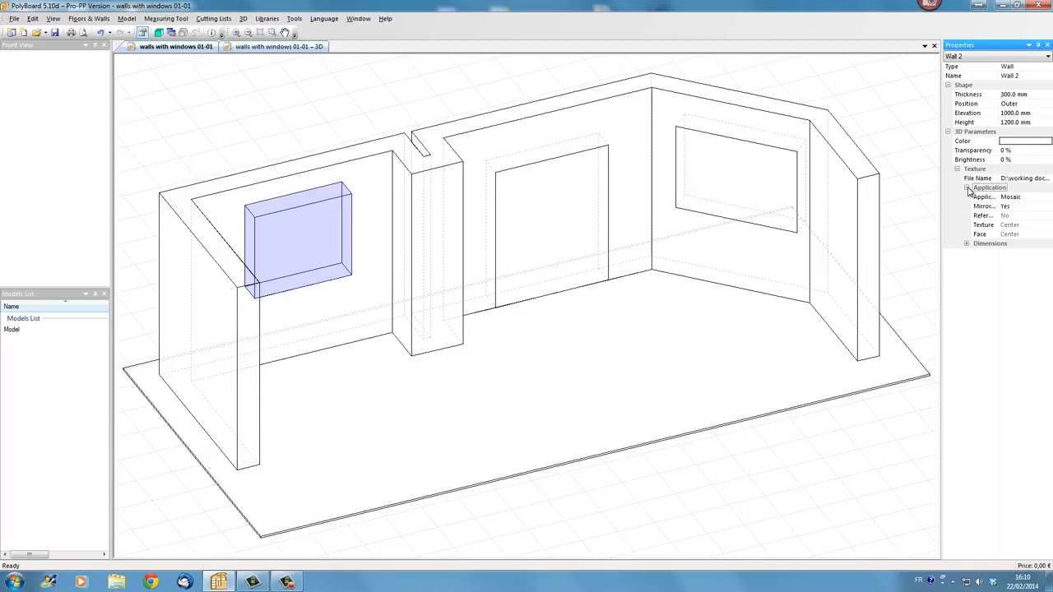
click(1031, 198)
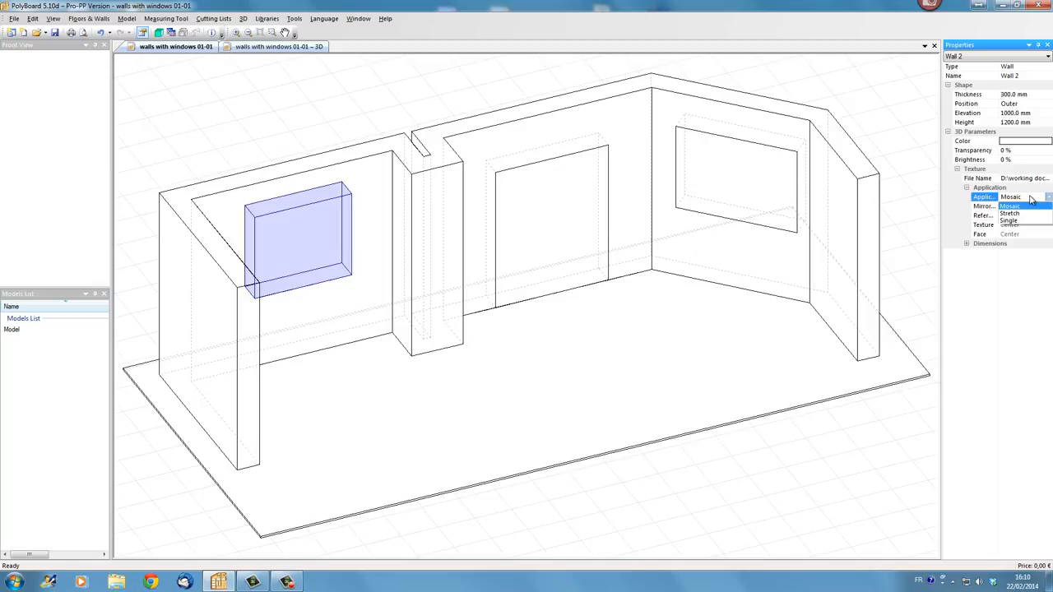
click(1031, 214)
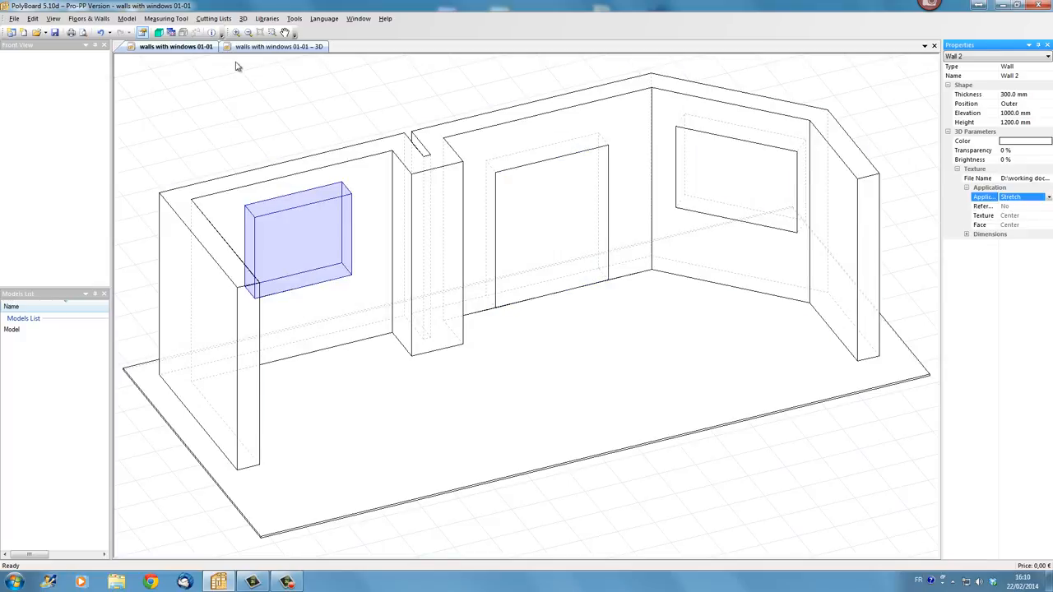
- Select the far-right window opening (Wall 4) and set its texture file to the "wood double" image in textures\test\windows
click(274, 47)
drag(374, 244, 598, 360)
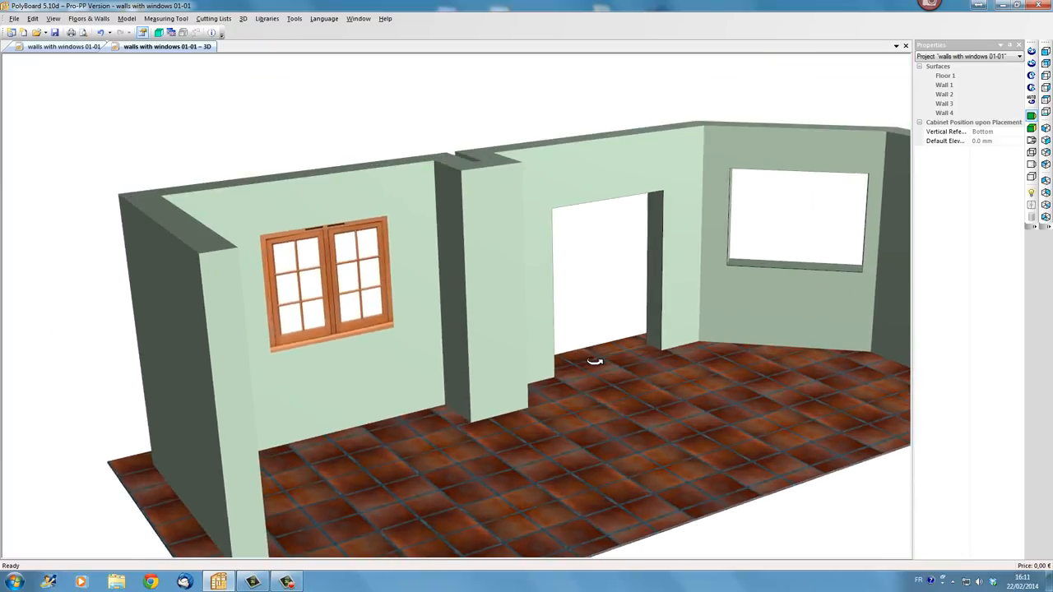
click(48, 49)
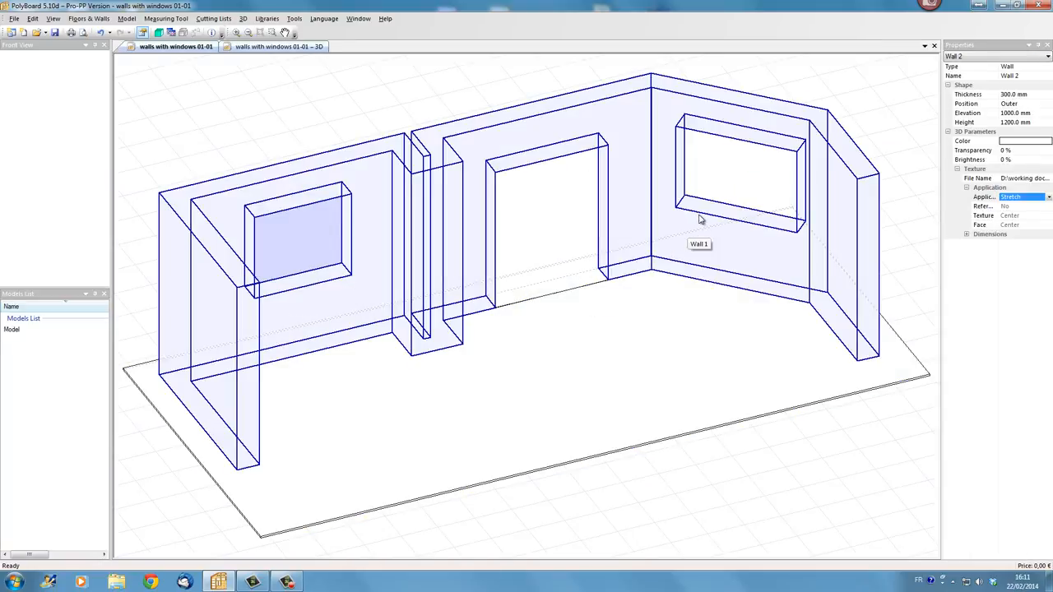
click(701, 217)
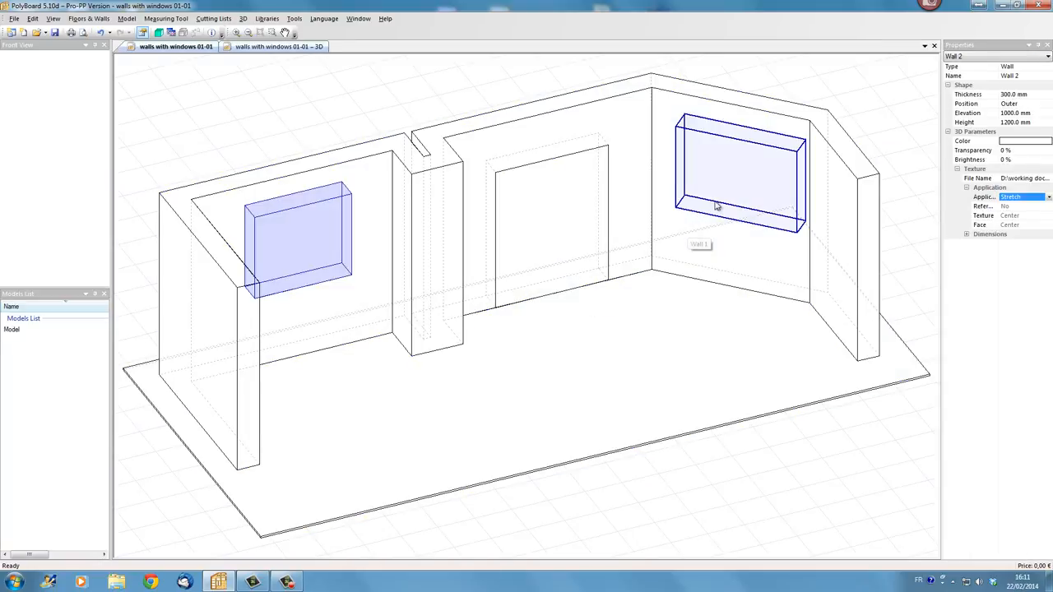
click(1033, 178)
click(1048, 179)
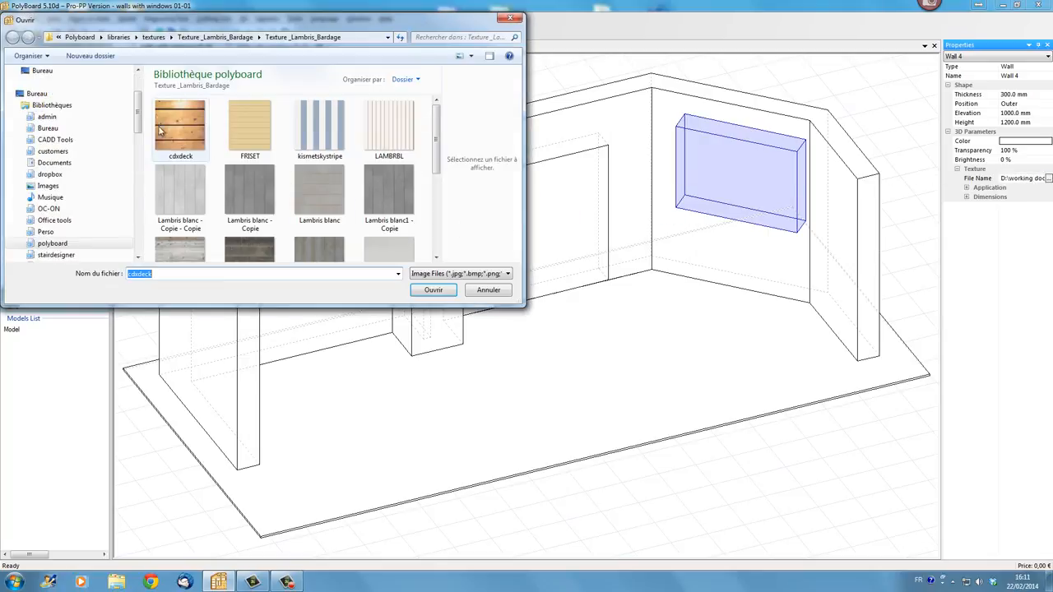
click(150, 39)
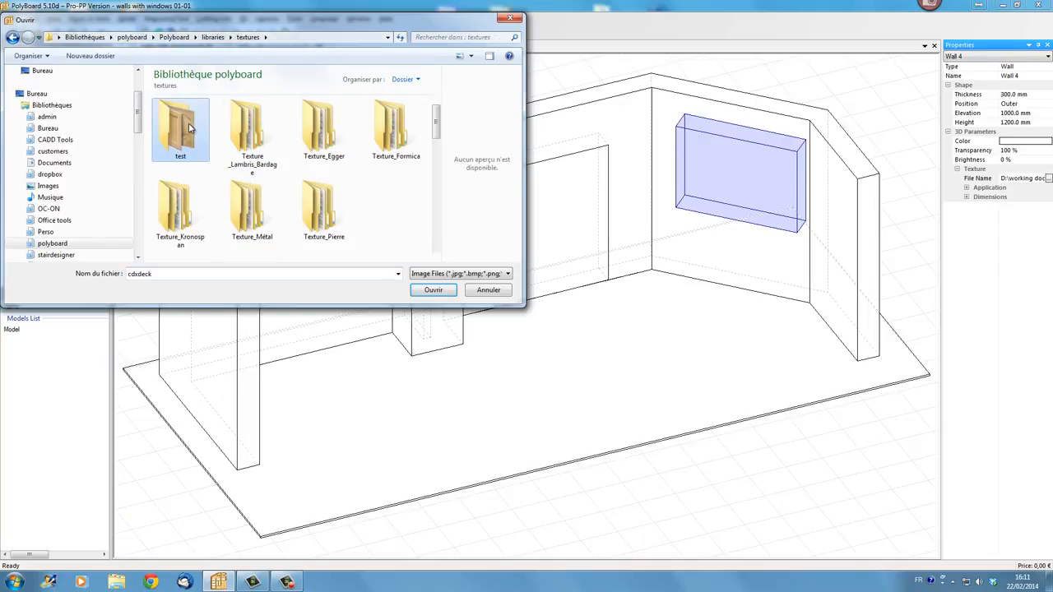
double_click(181, 128)
double_click(260, 145)
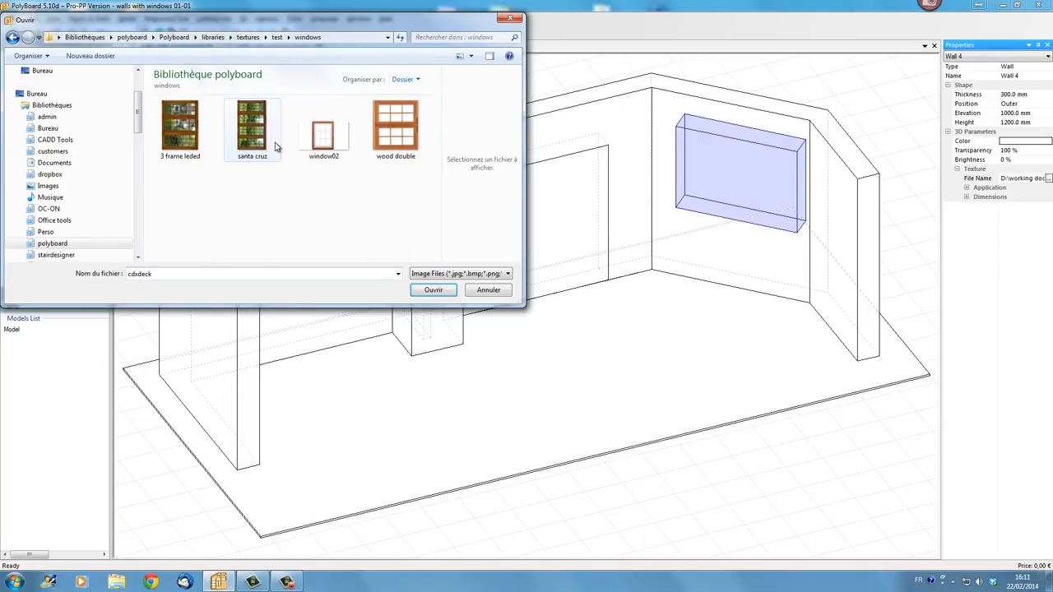
click(392, 136)
click(436, 290)
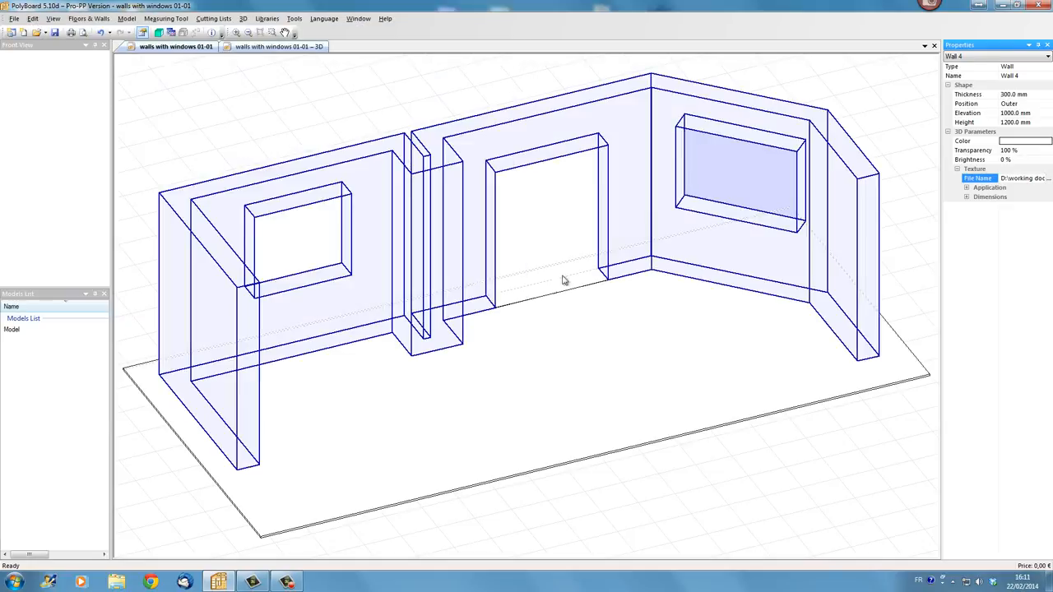
- Set Wall 4's texture application mode to Stretch
click(968, 189)
click(1010, 198)
click(1012, 216)
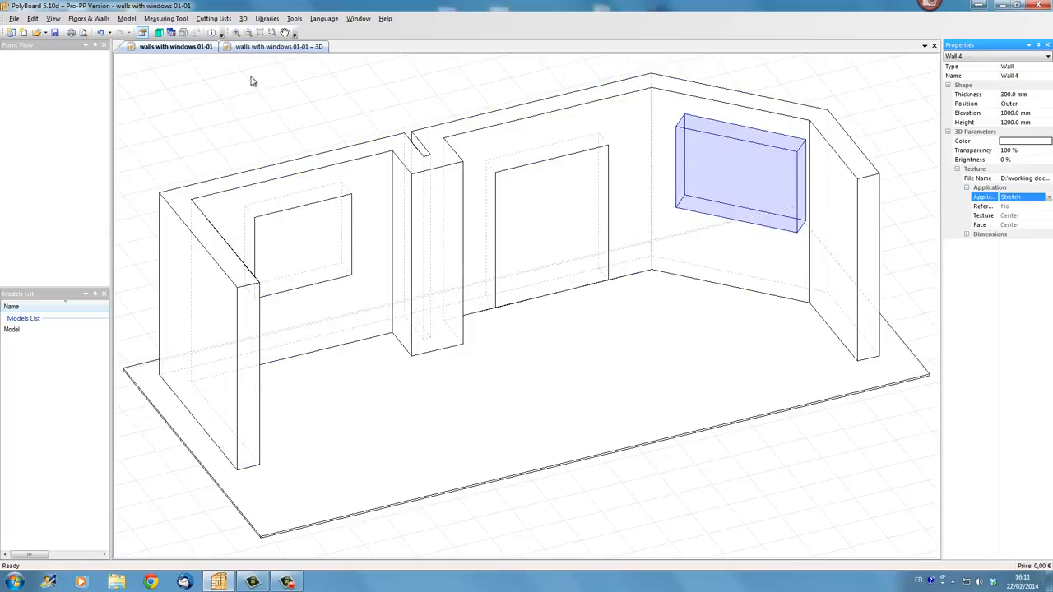
- Set Wall 4's transparency to 0%
click(278, 46)
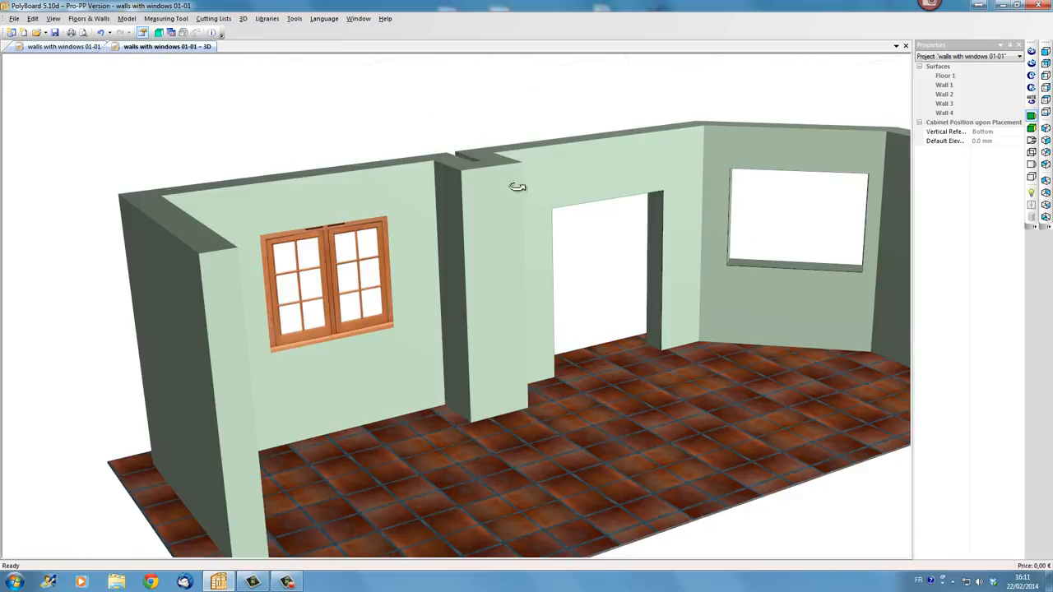
click(67, 48)
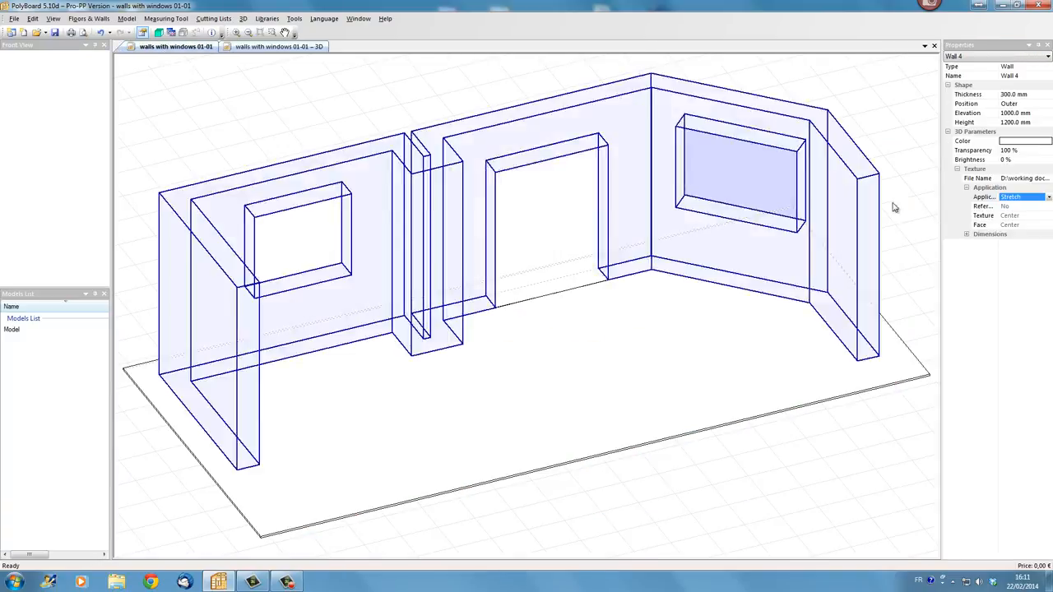
click(1017, 152)
text(0)
key(Return)
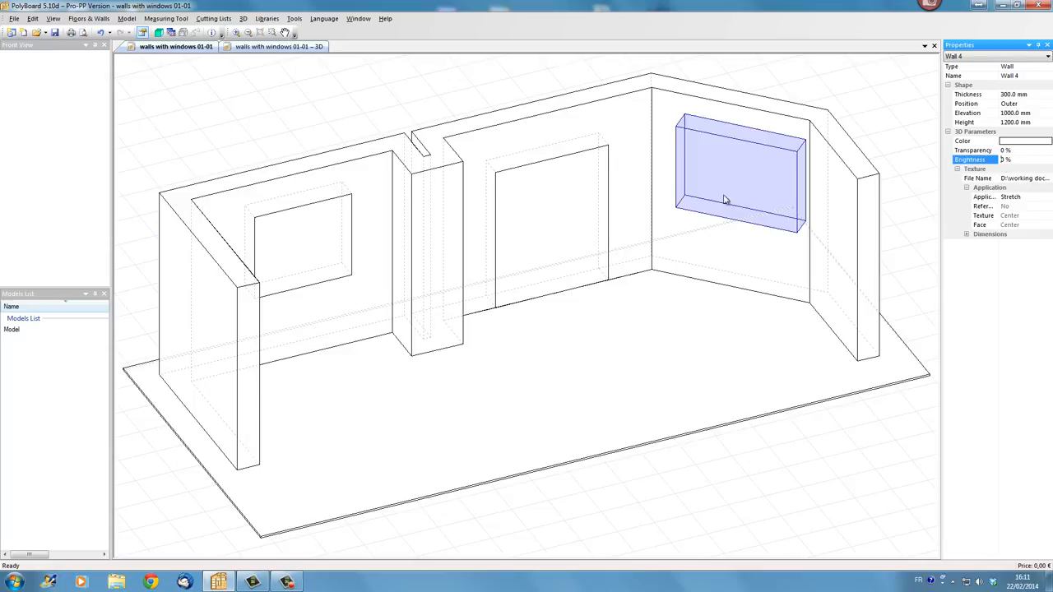
- Inspect the textured windows on the room walls in the 3D view
click(280, 46)
mouse_move(430, 262)
mouse_down()
mouse_move(548, 261)
mouse_move(430, 244)
mouse_up()
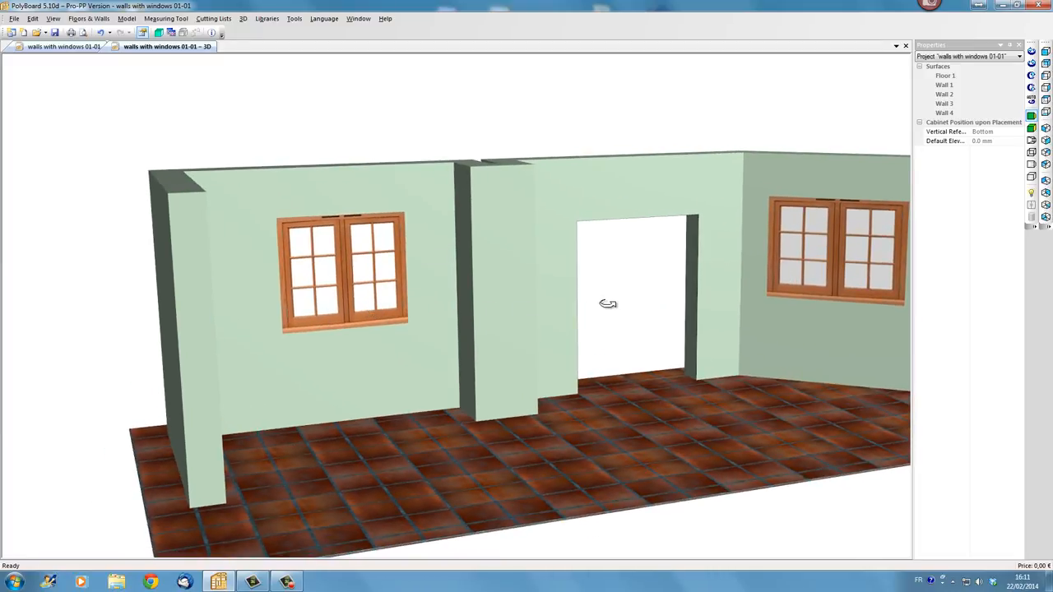
drag(609, 302, 505, 336)
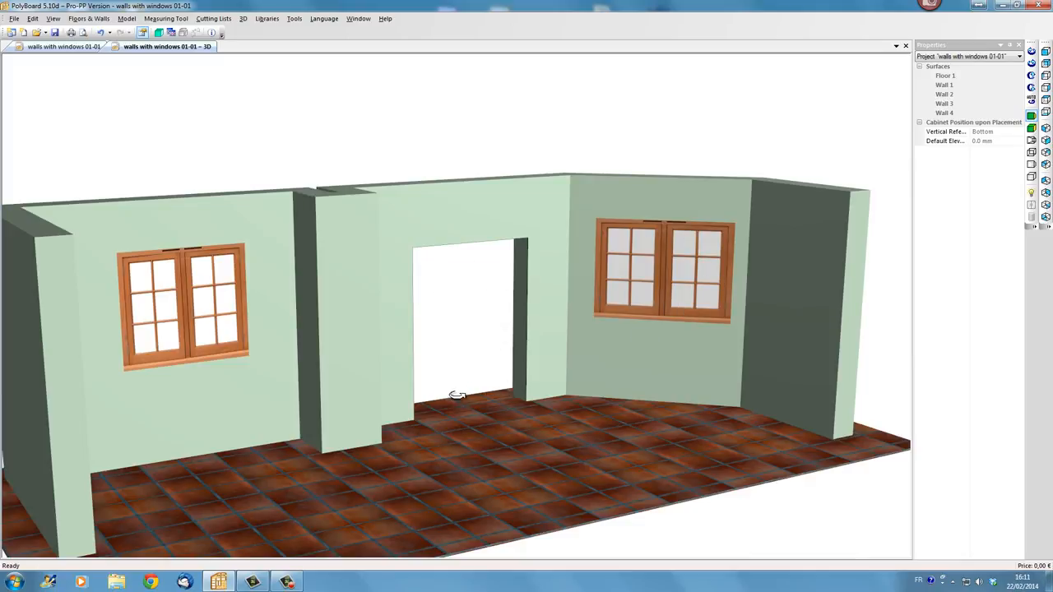
drag(207, 367, 524, 316)
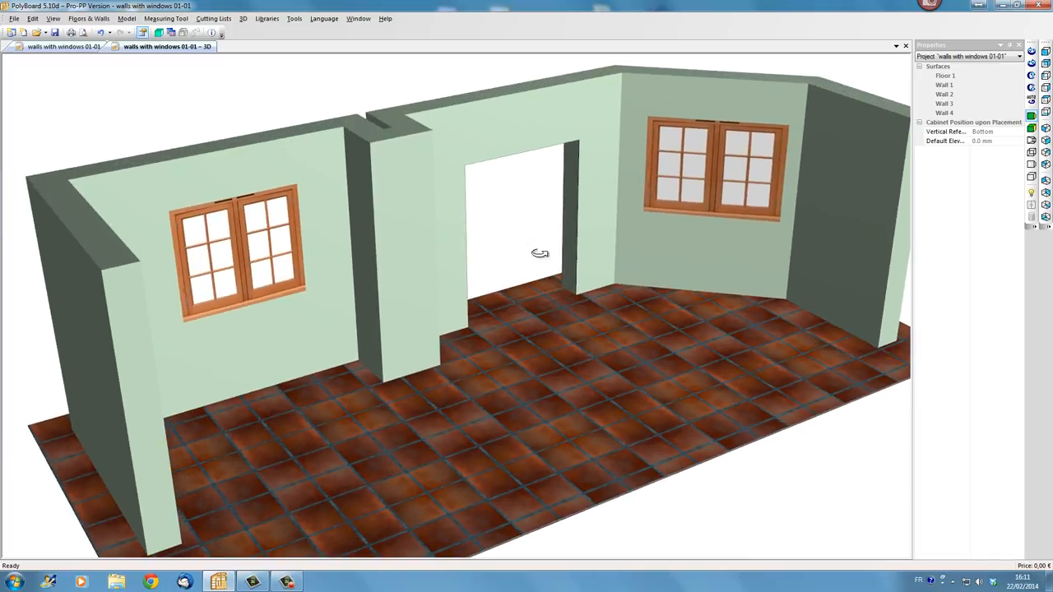
- Select the middle door opening (Wall 3) in the plan view, then switch to Chrome and search Google Images for "wooden door"
click(59, 47)
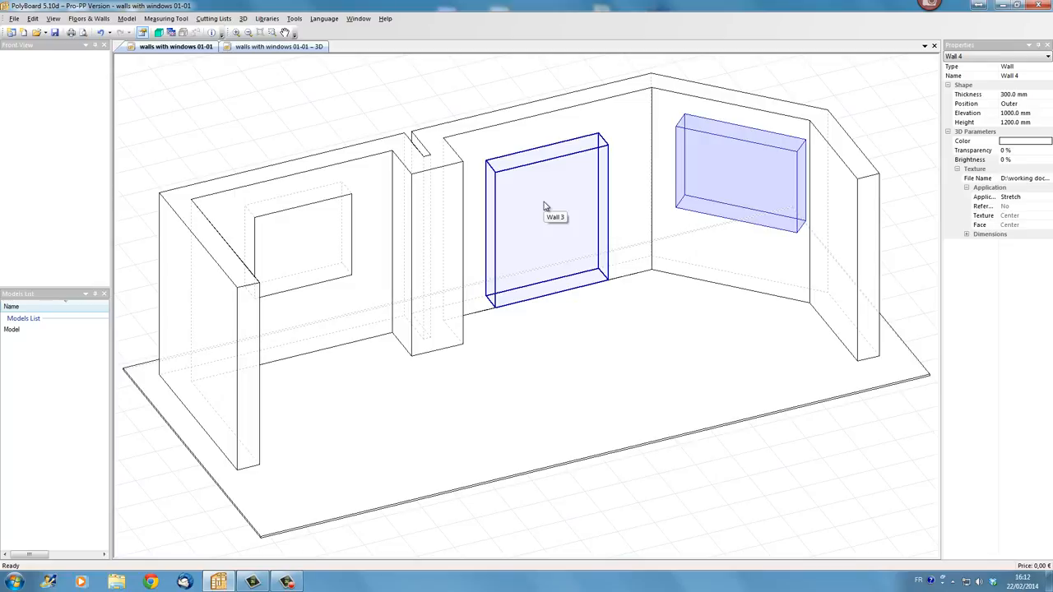
click(544, 205)
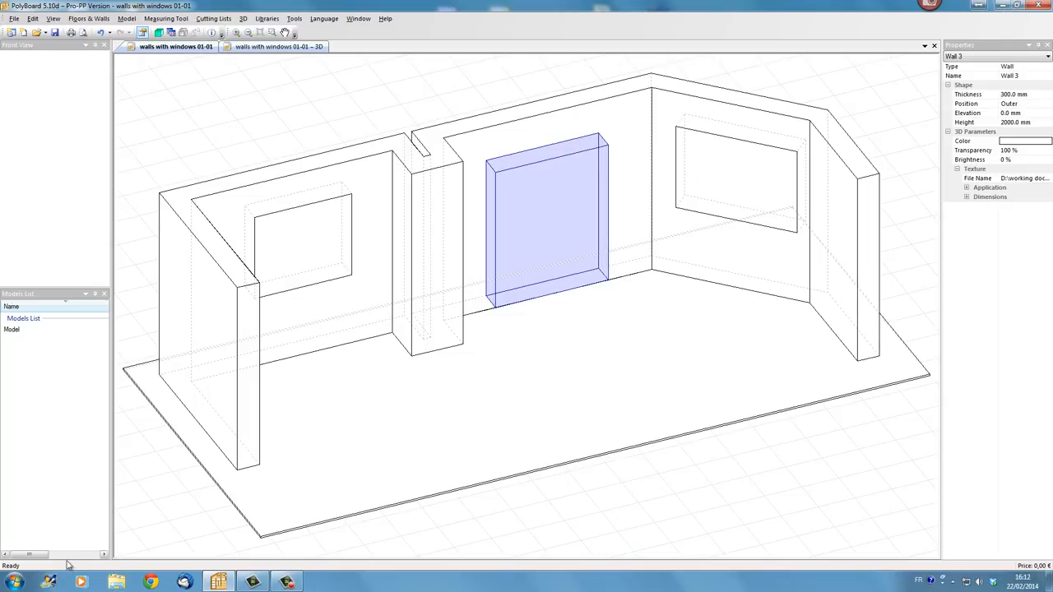
click(158, 584)
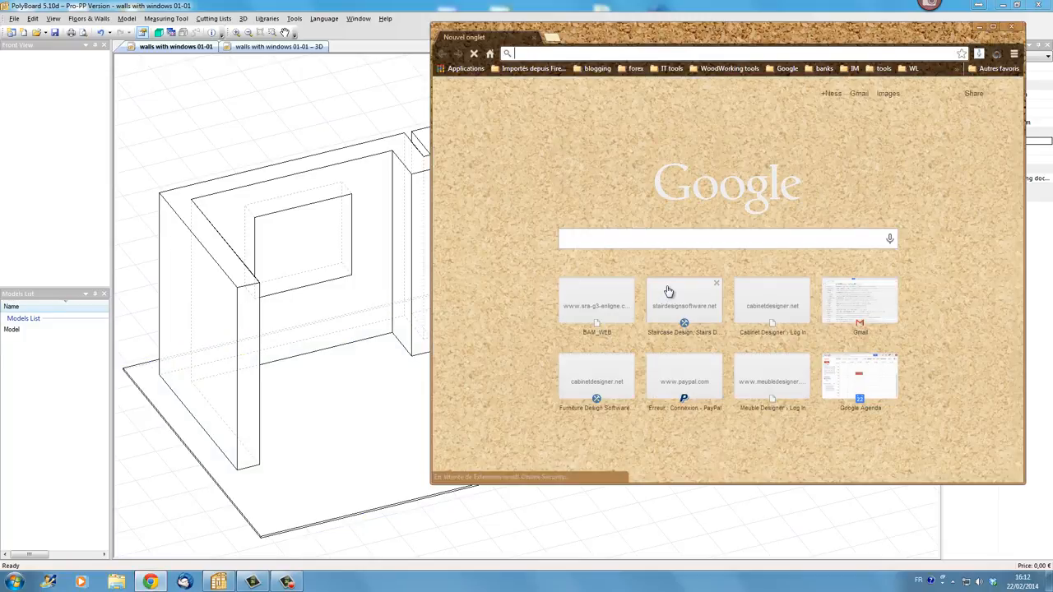
text(wooden)
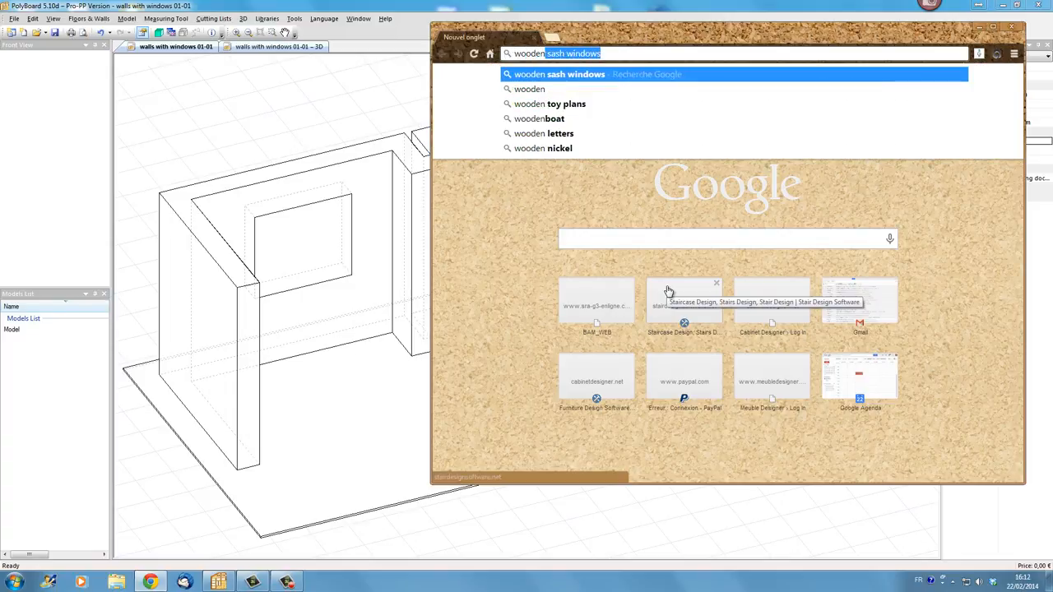
text(door)
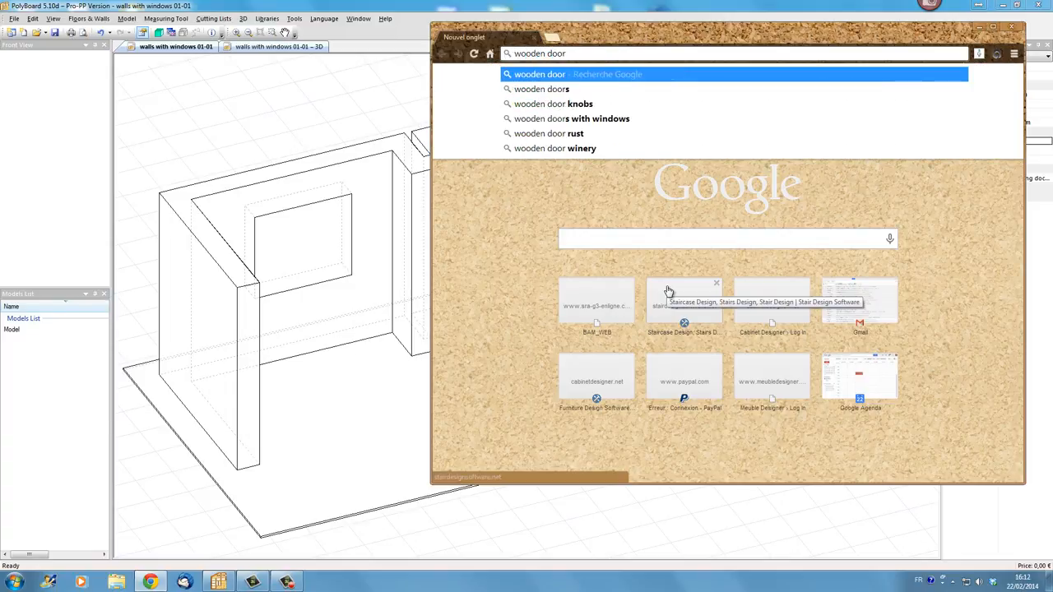
key(Return)
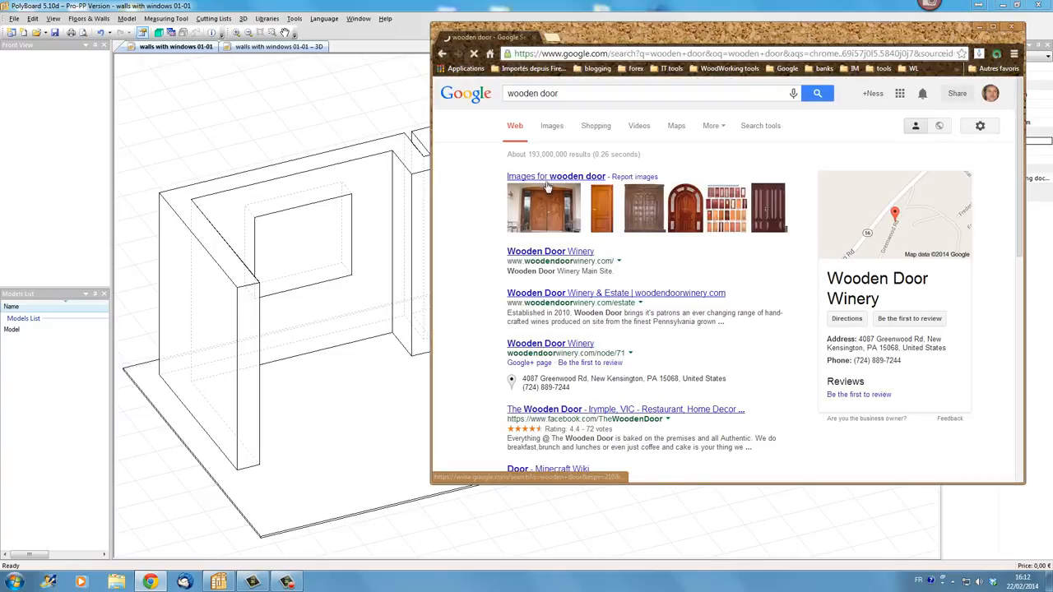
click(549, 178)
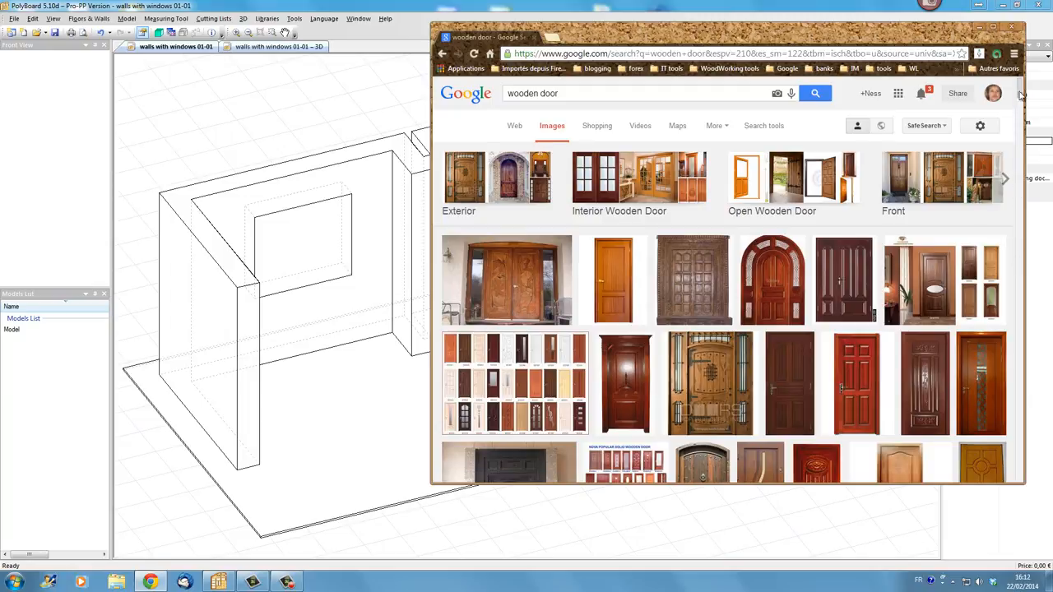
- Browse the wooden door image results and open a double wooden door picture
drag(1020, 91, 1021, 106)
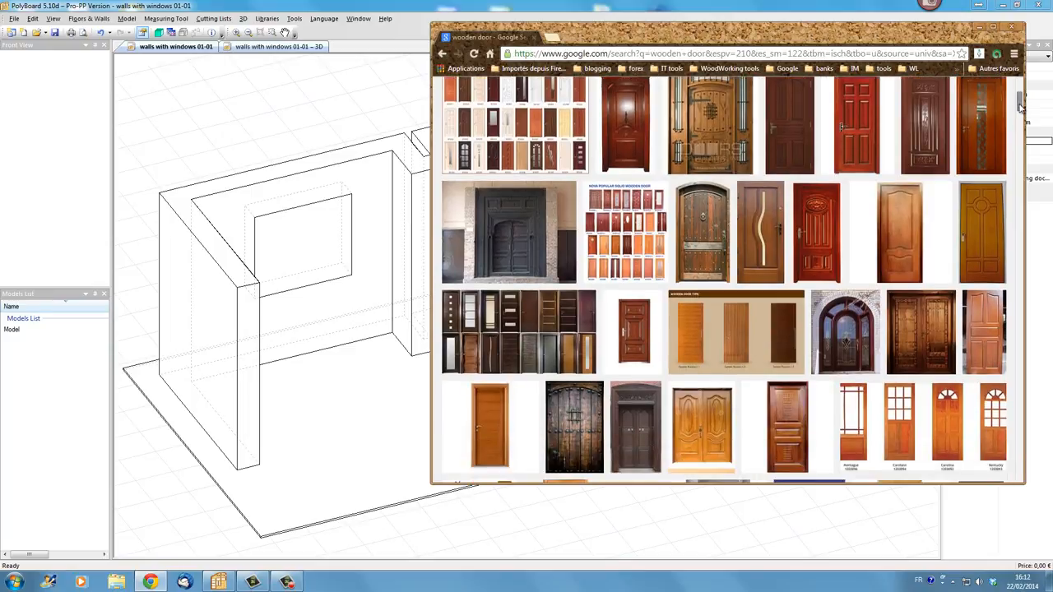
mouse_move(1020, 105)
mouse_down()
mouse_move(1020, 169)
mouse_move(1020, 115)
mouse_up()
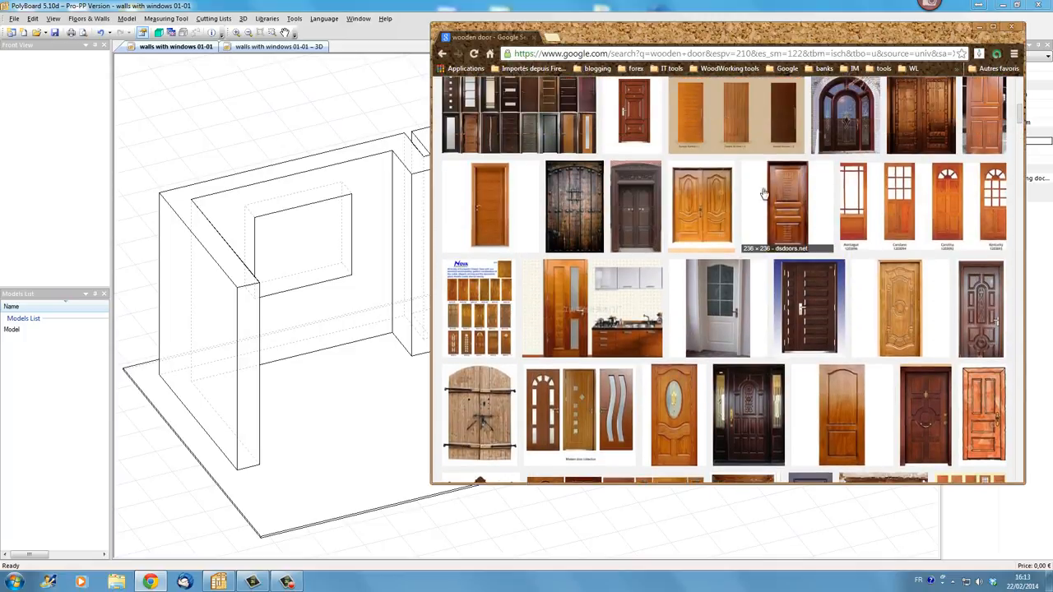
click(707, 216)
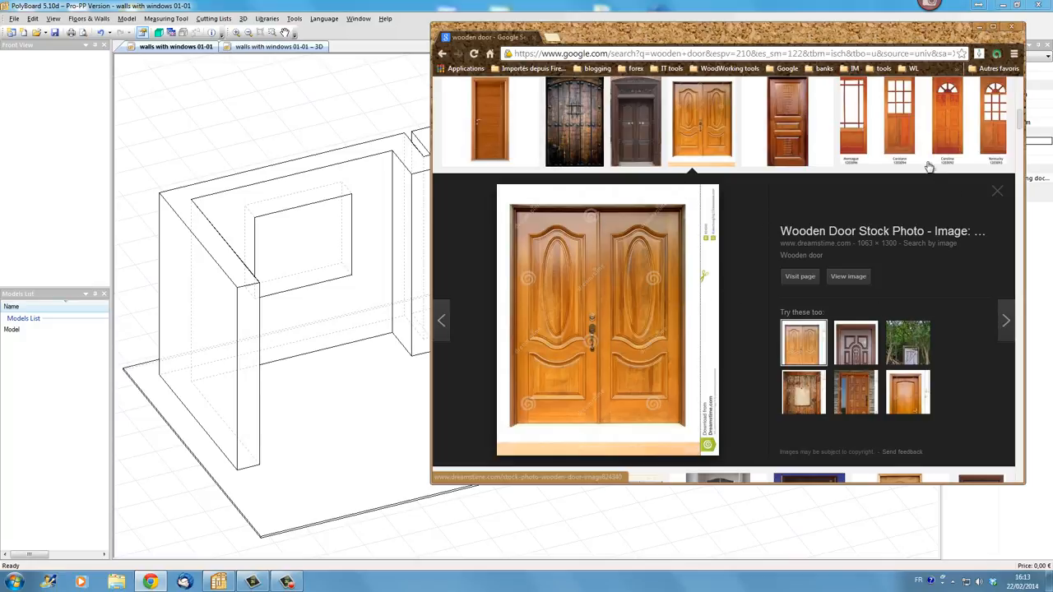
- Capture the double door image with Snagit and rotate the capture 90° right
mouse_move(930, 12)
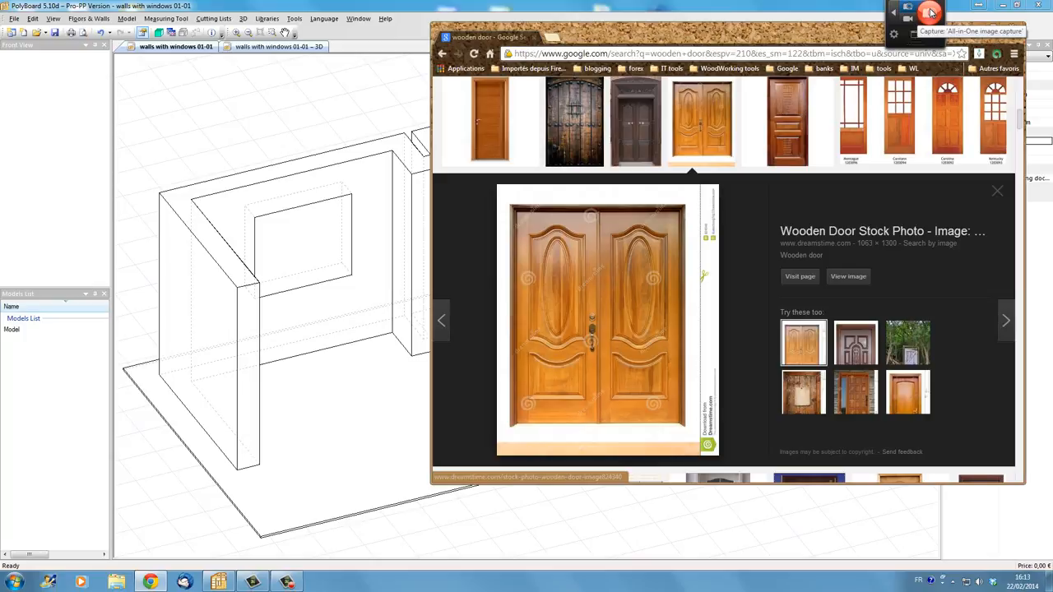
click(929, 11)
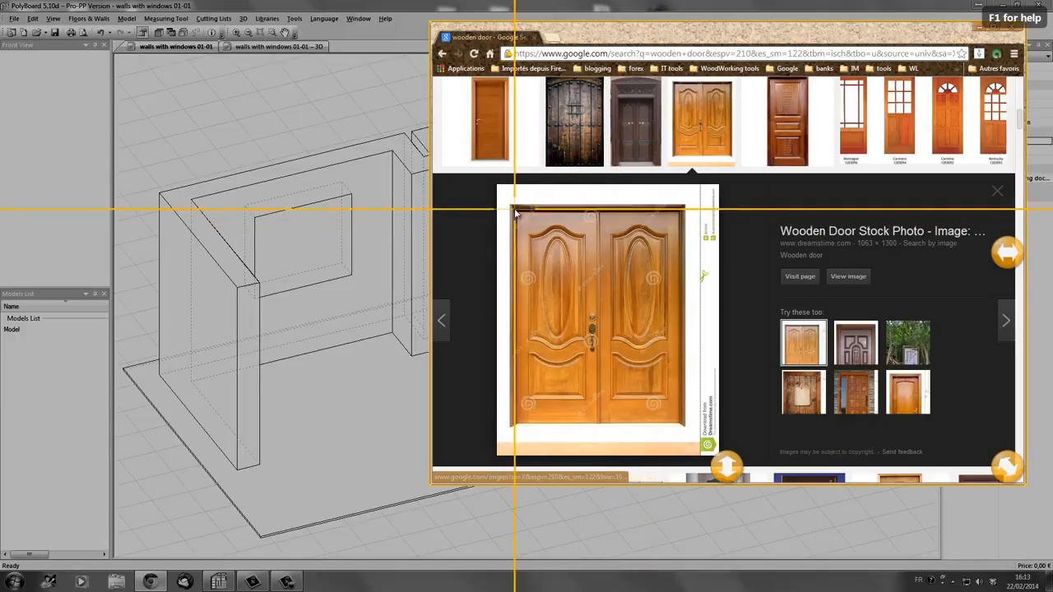
drag(511, 207, 680, 423)
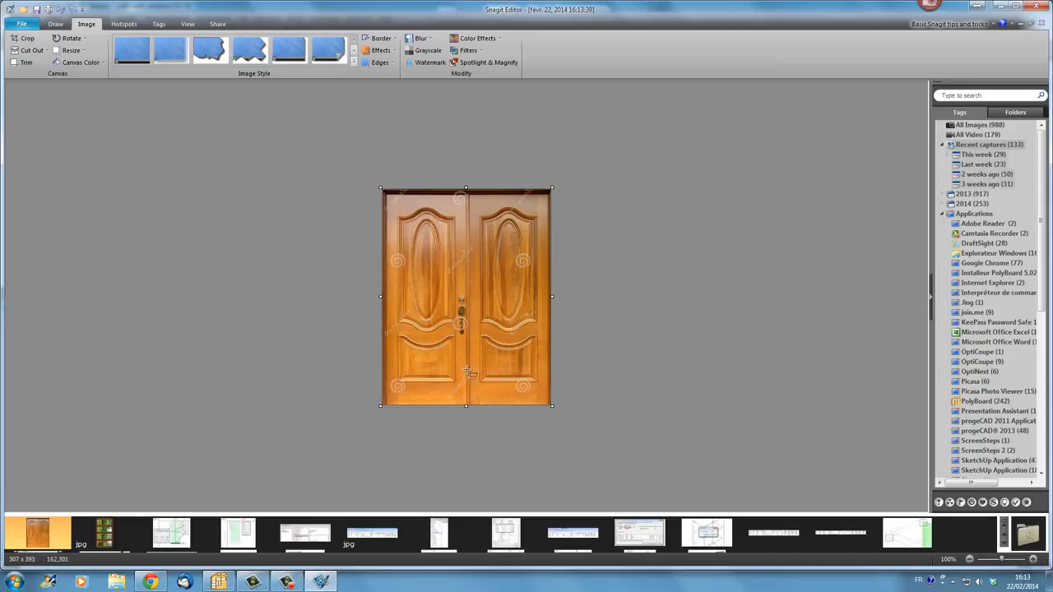
click(85, 41)
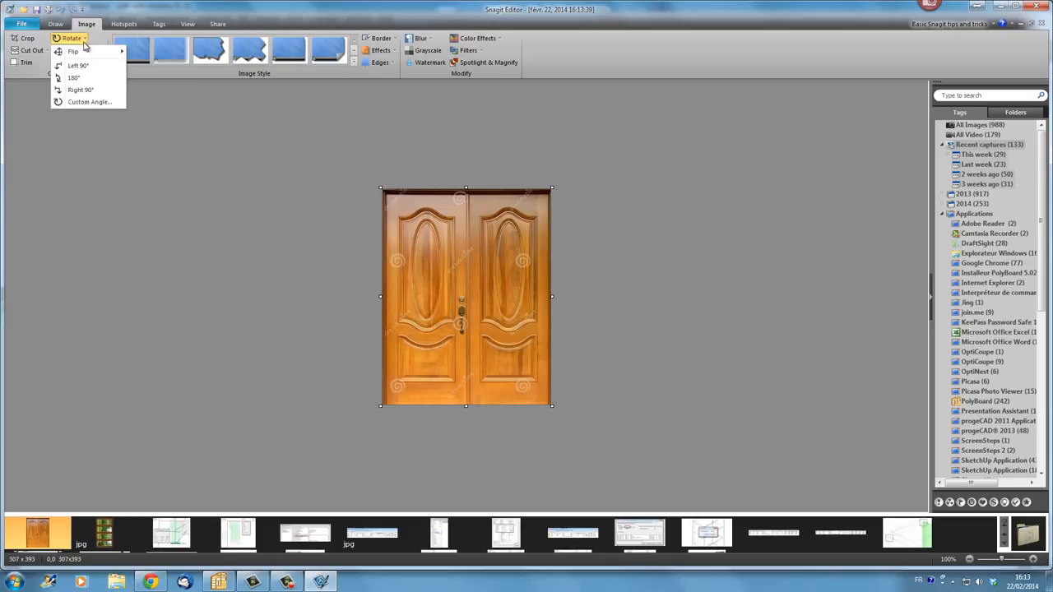
click(80, 89)
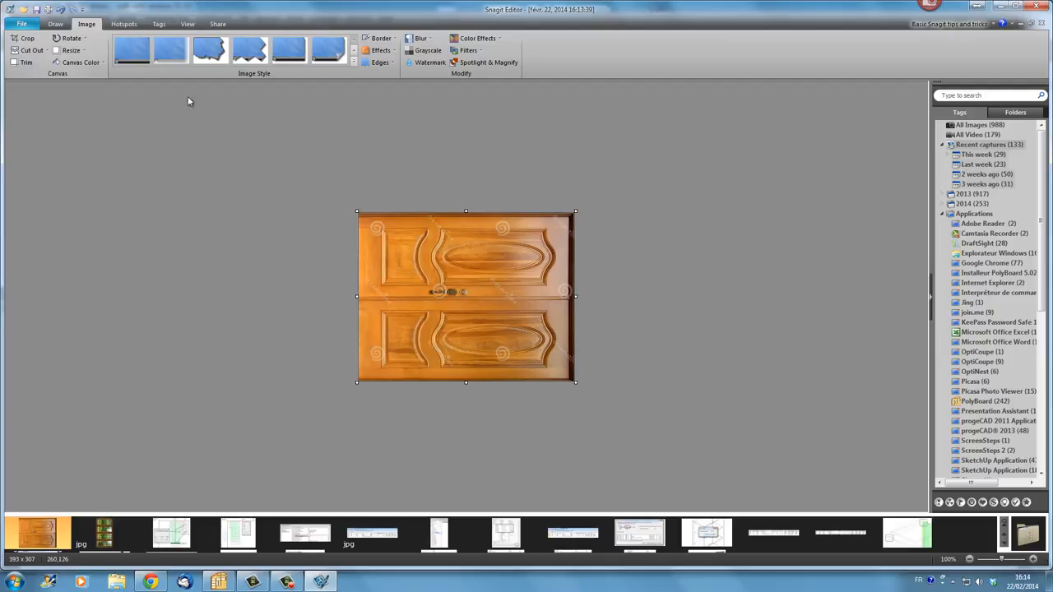
- Save the rotated capture as "door 03" JPG in the textures\test\doors folder
click(36, 10)
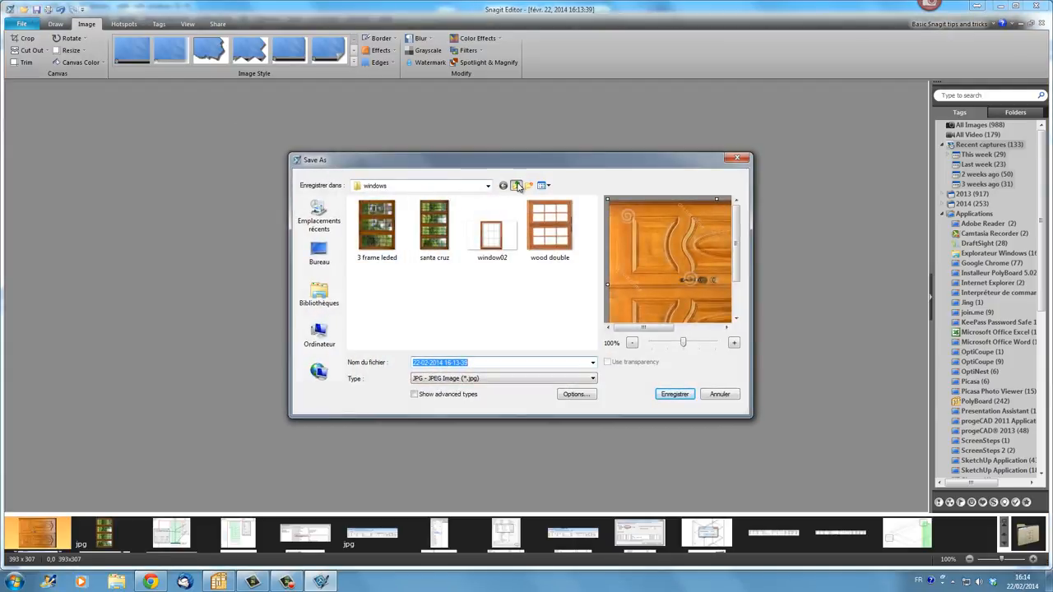
click(515, 185)
double_click(393, 245)
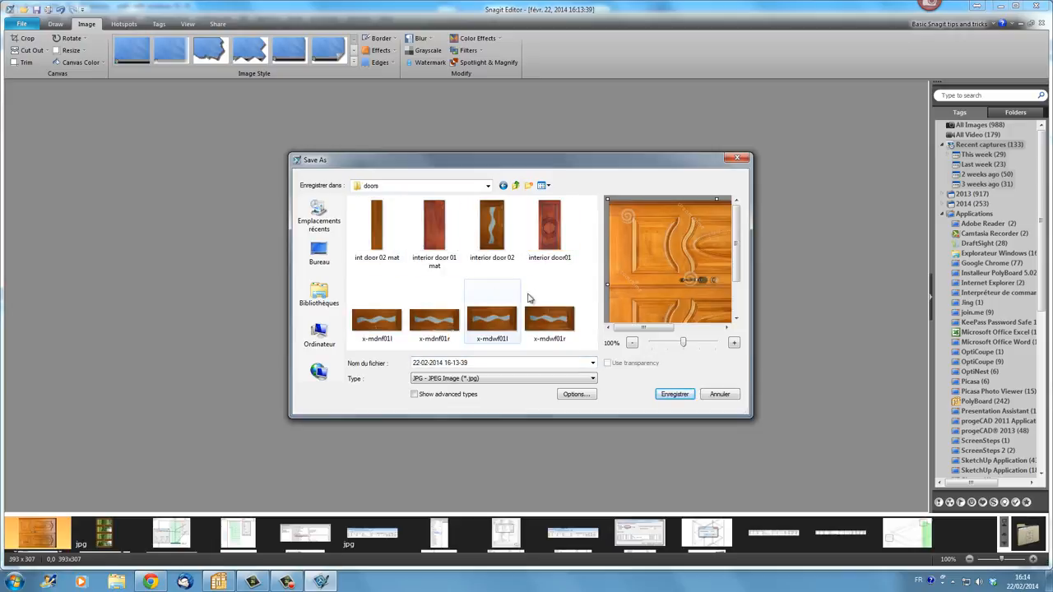
triple_click(483, 362)
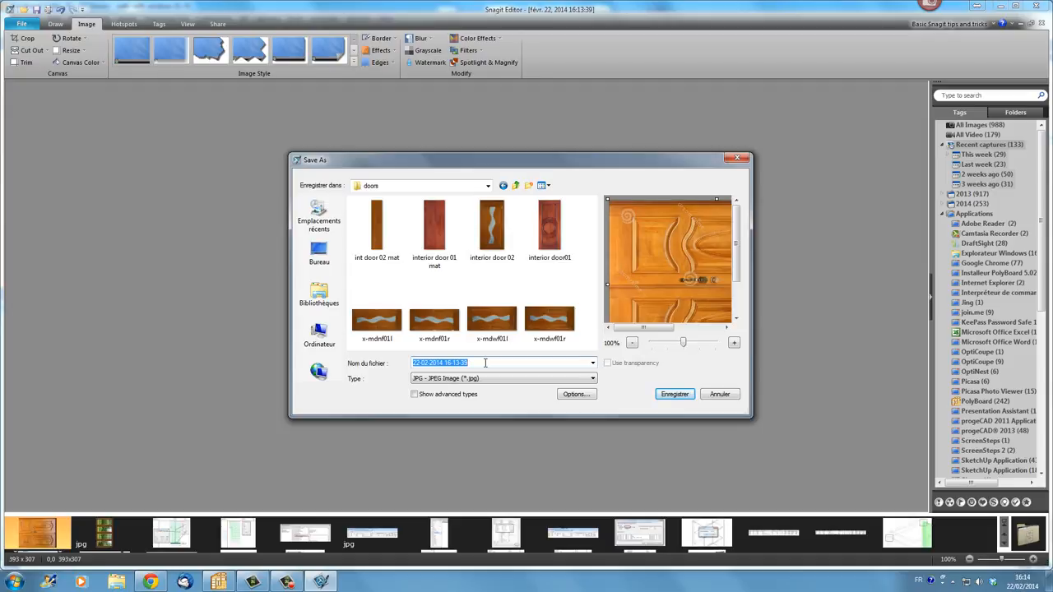
text(door 0)
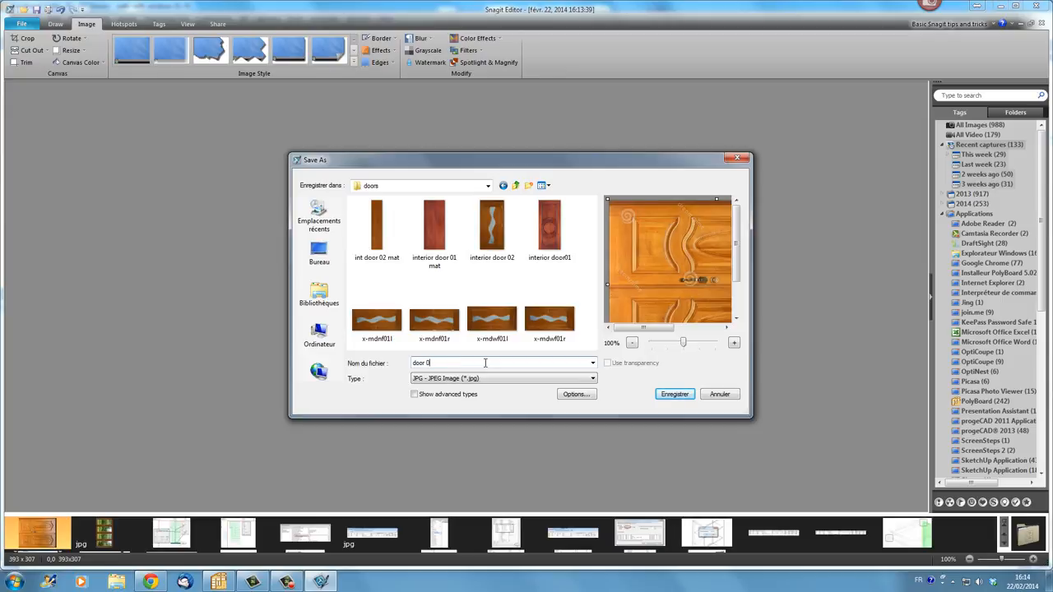
key(Return)
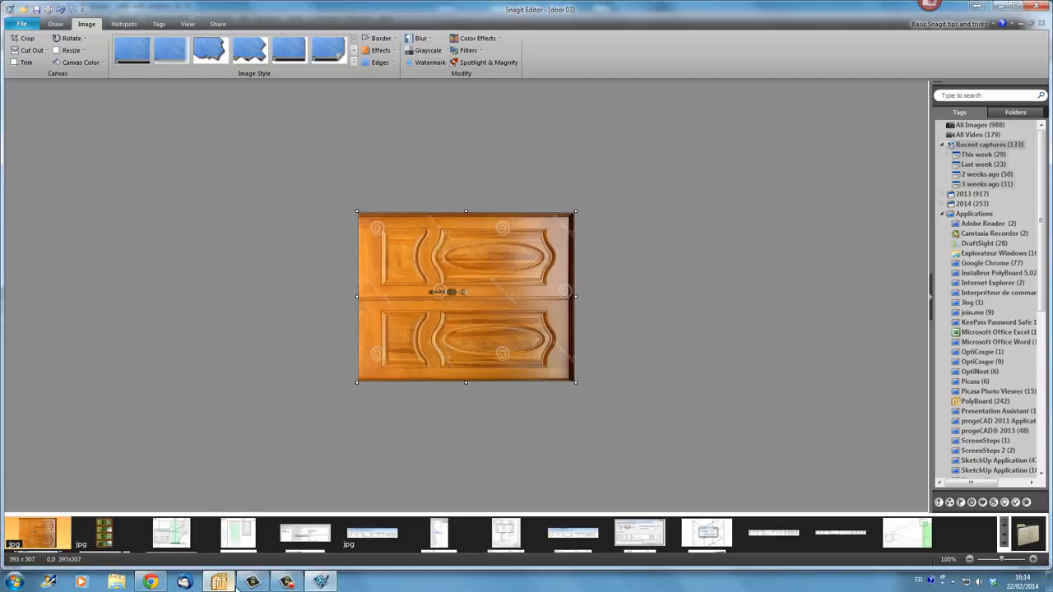
- Back in PolyBoard, set Wall 3's texture file to the "door 03" image in textures\test\doors
click(220, 582)
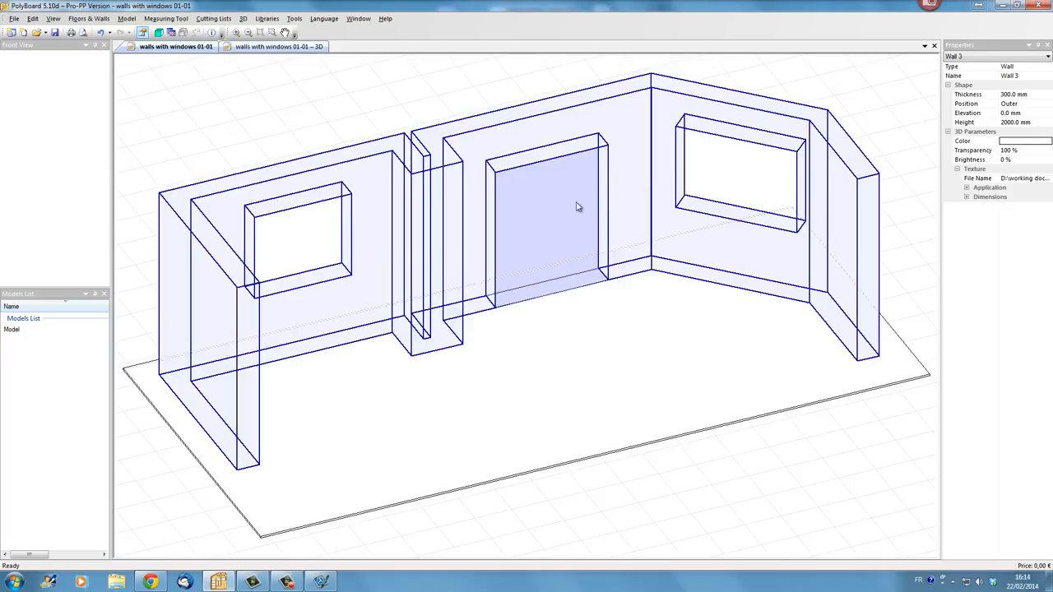
click(1049, 178)
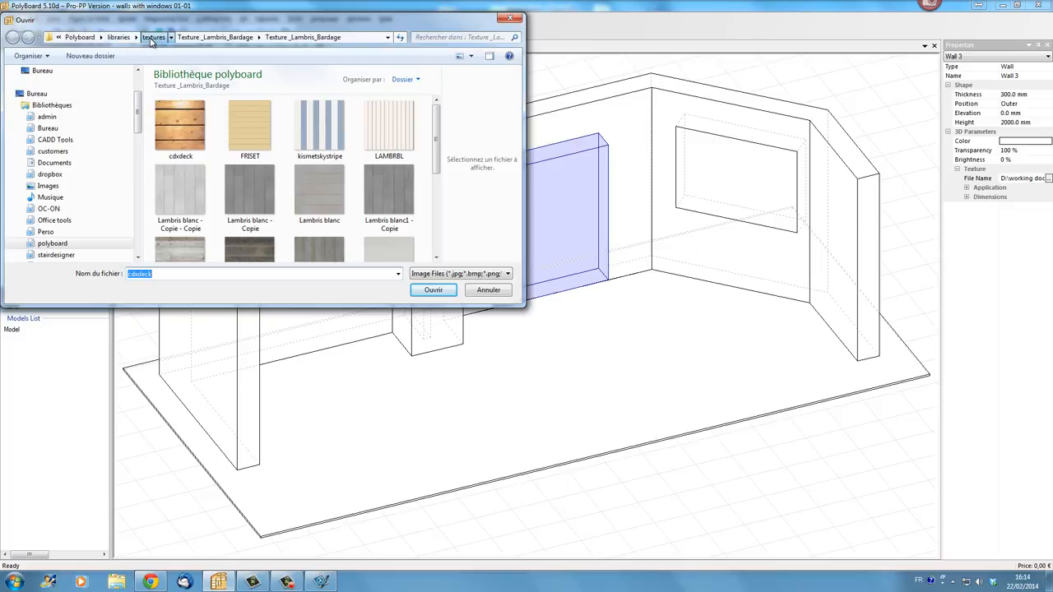
click(153, 38)
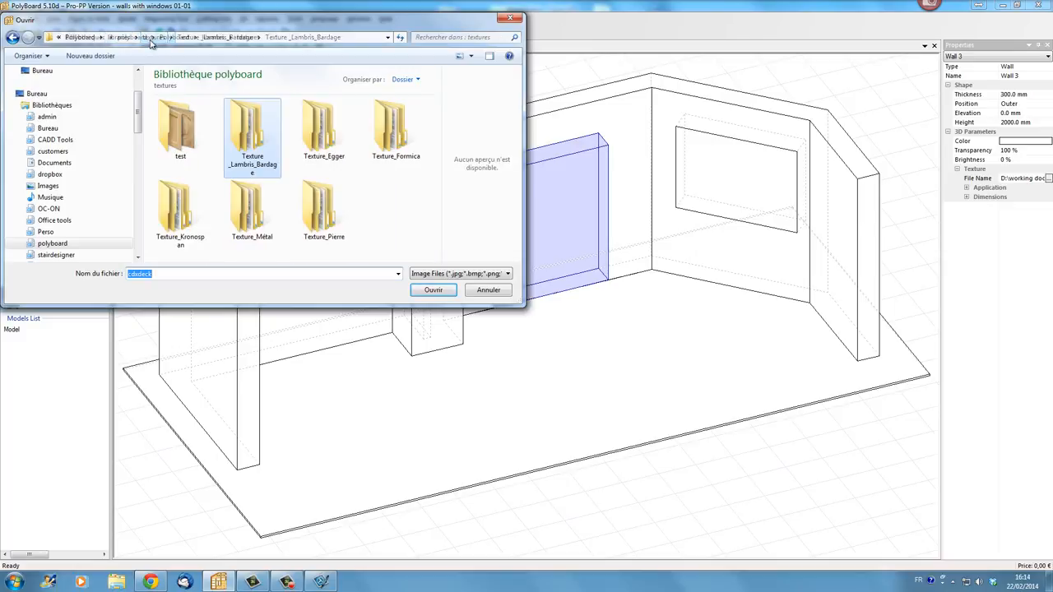
double_click(177, 124)
double_click(177, 124)
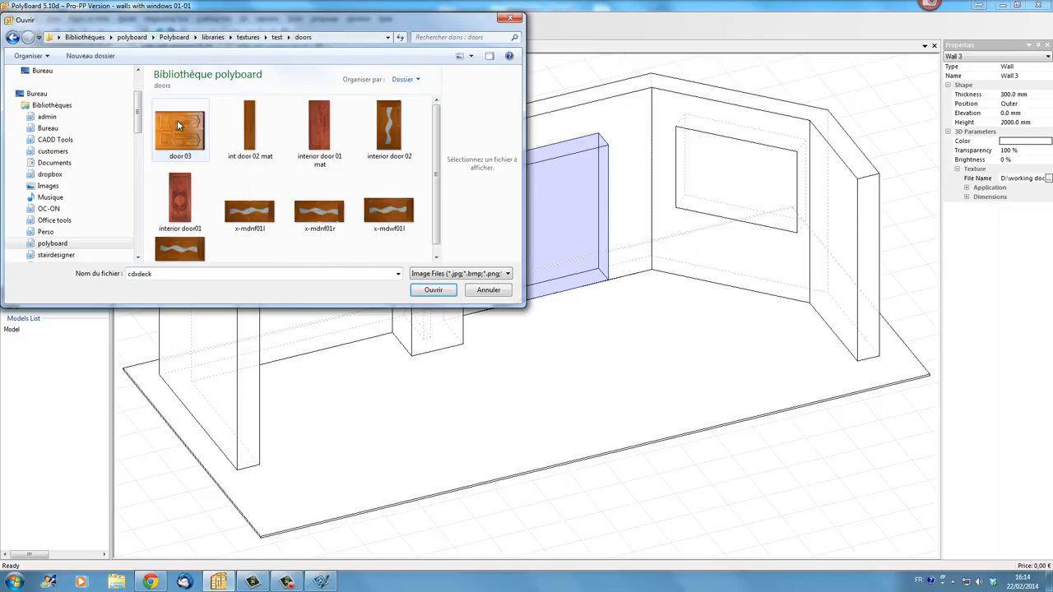
click(177, 120)
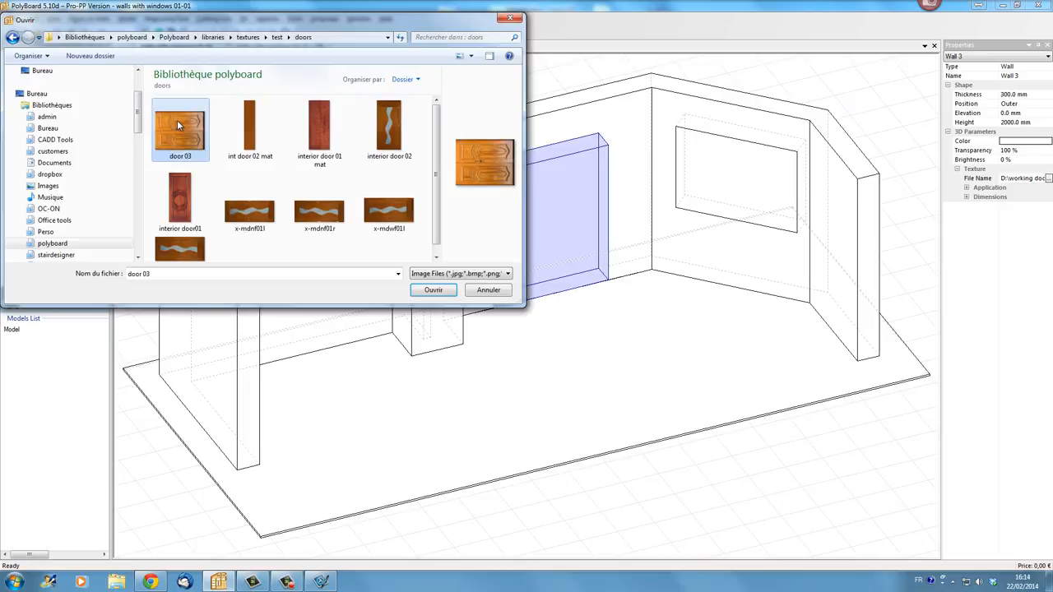
click(433, 291)
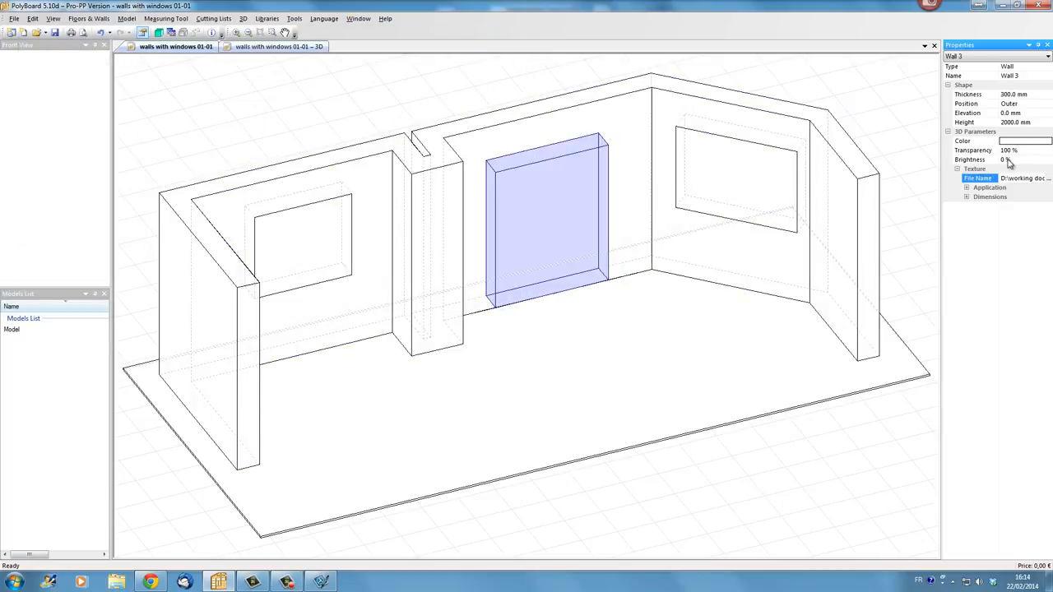
- Set Wall 3's transparency to 0% and its texture application mode to Stretch
click(1028, 153)
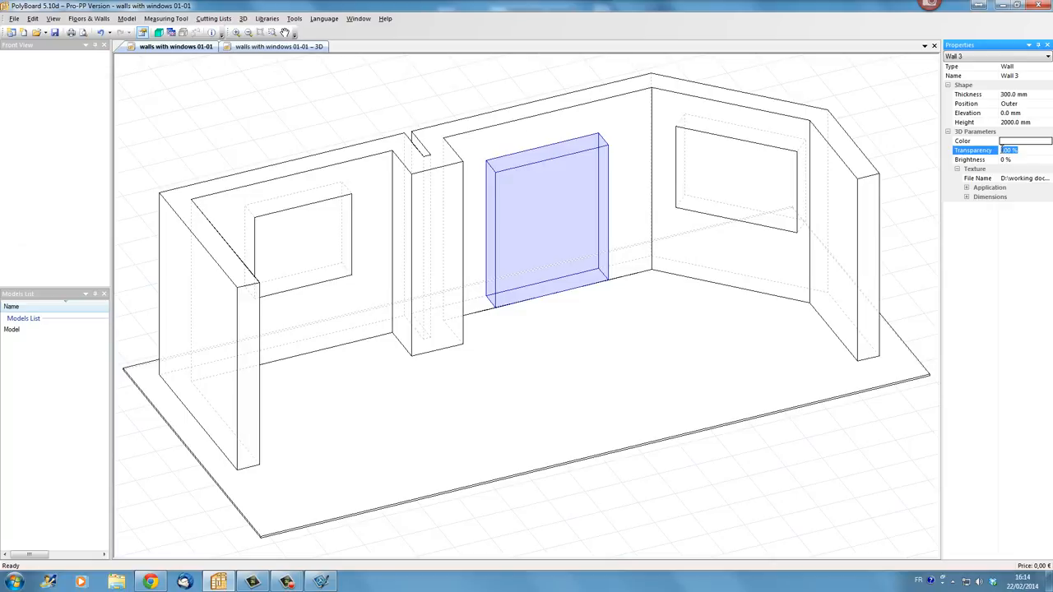
text(0)
click(1031, 158)
click(967, 188)
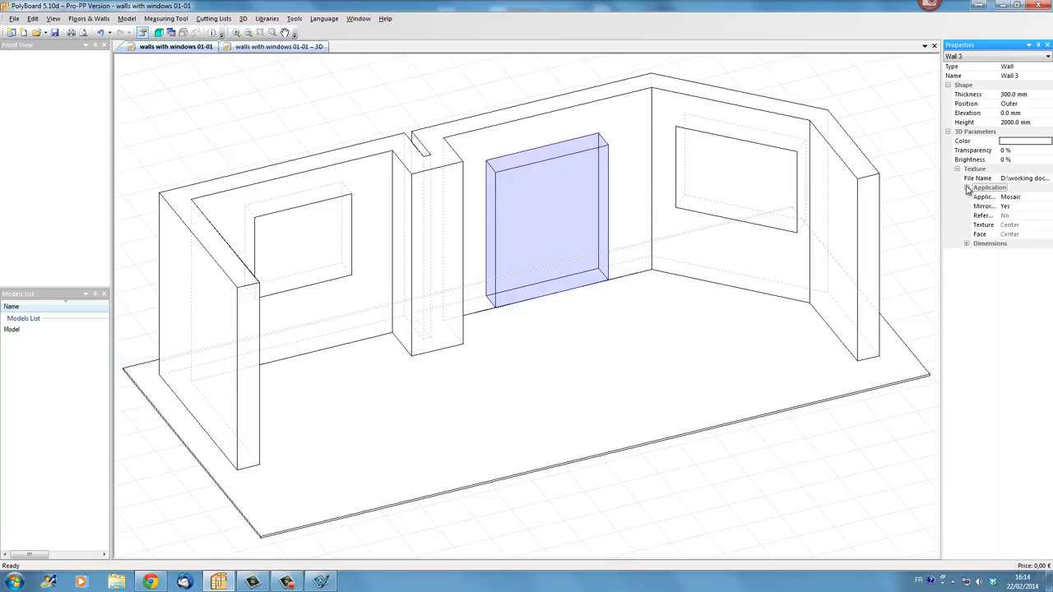
click(1014, 201)
click(1012, 219)
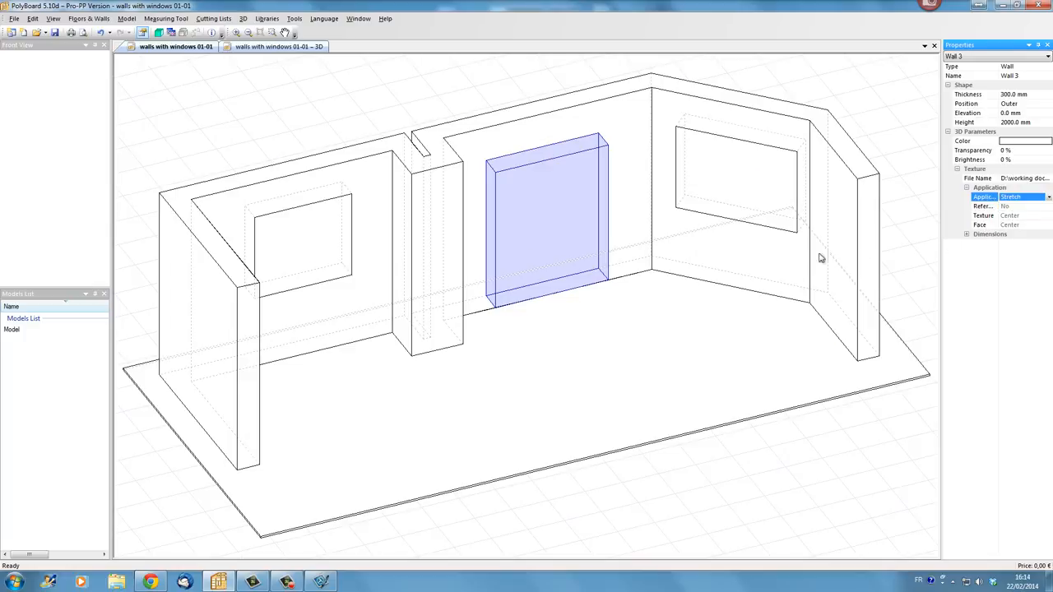
- Inspect the door texture on the room in the 3D view
click(302, 48)
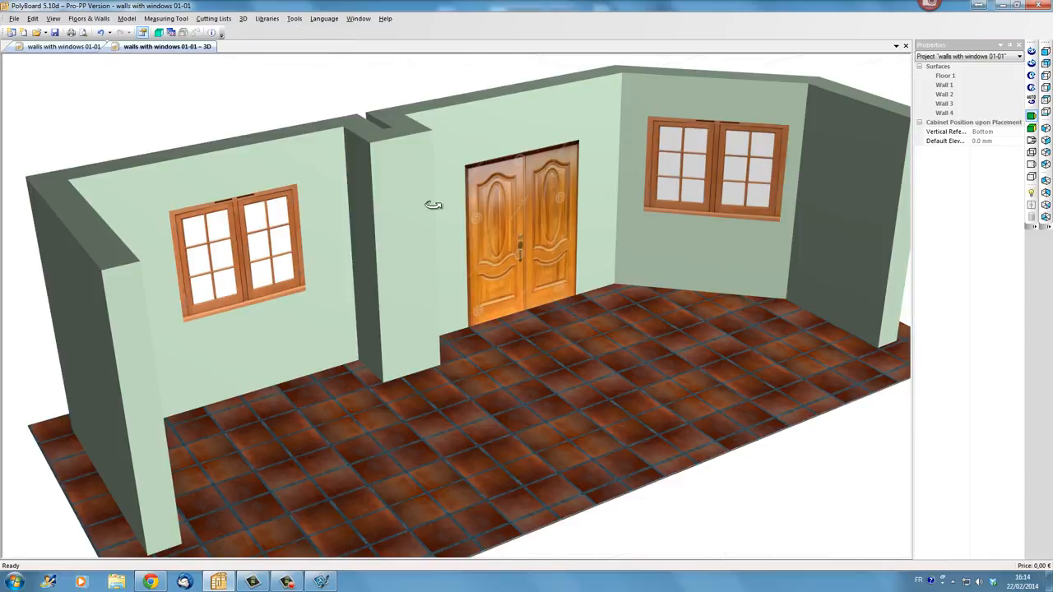
drag(537, 262, 481, 238)
scroll(482, 238, down, 3)
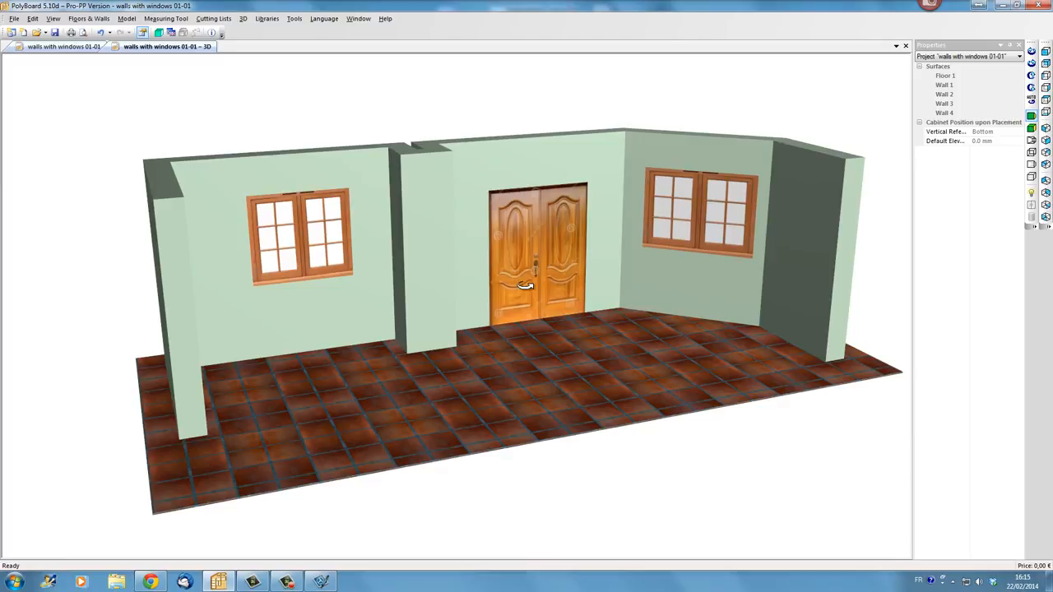